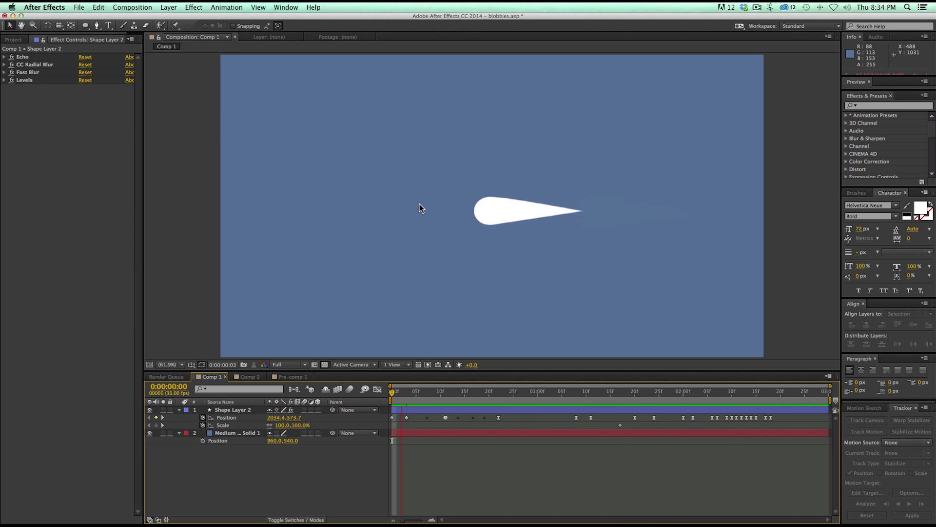
pyautogui.click(489, 401)
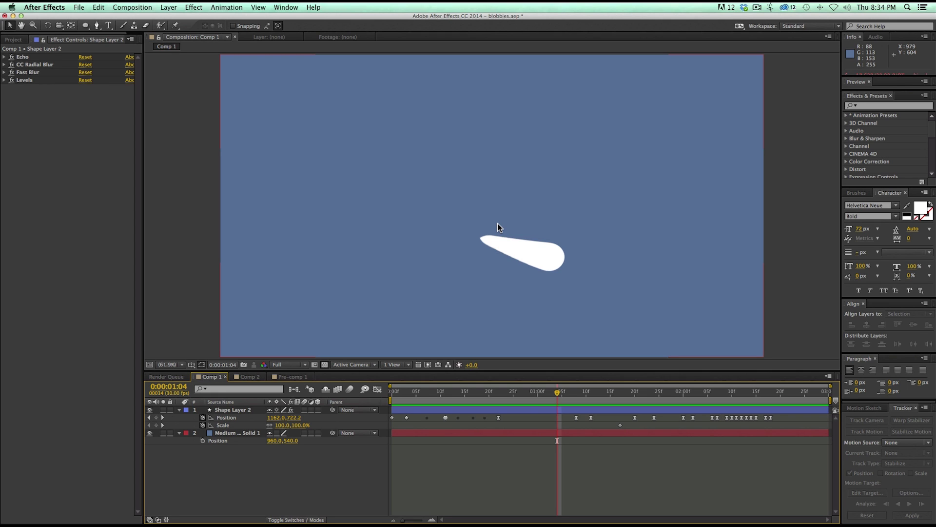
pyautogui.moveTo(475, 392); pyautogui.dragTo(350, 392)
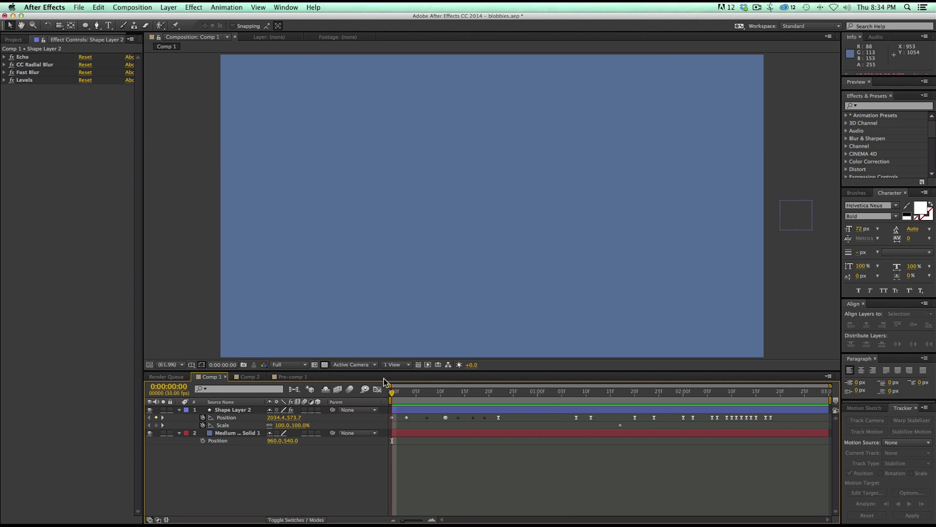
# Create a new composition named Blobbies, keeping the 1920 x 1080, 30 fps and 3-second settings
pyautogui.press('super+n')
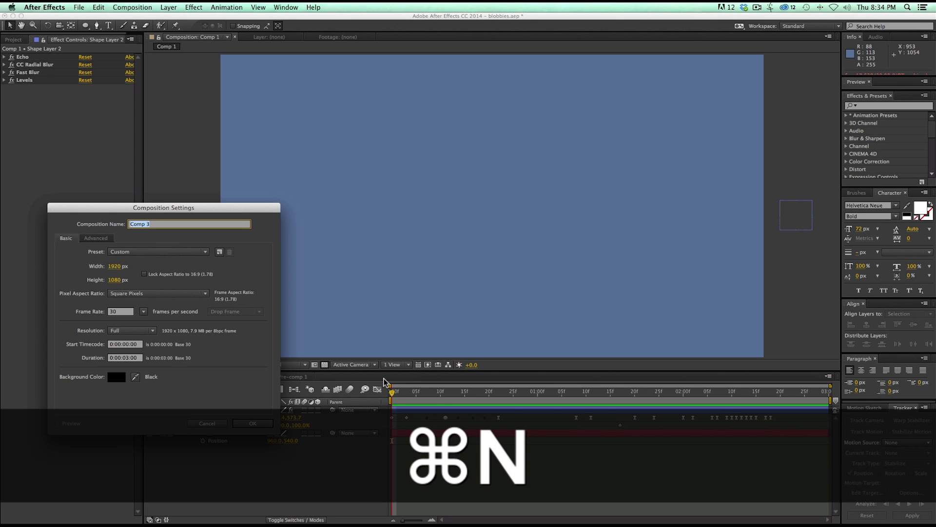
pyautogui.write('Blobbies')
pyautogui.press('Return')
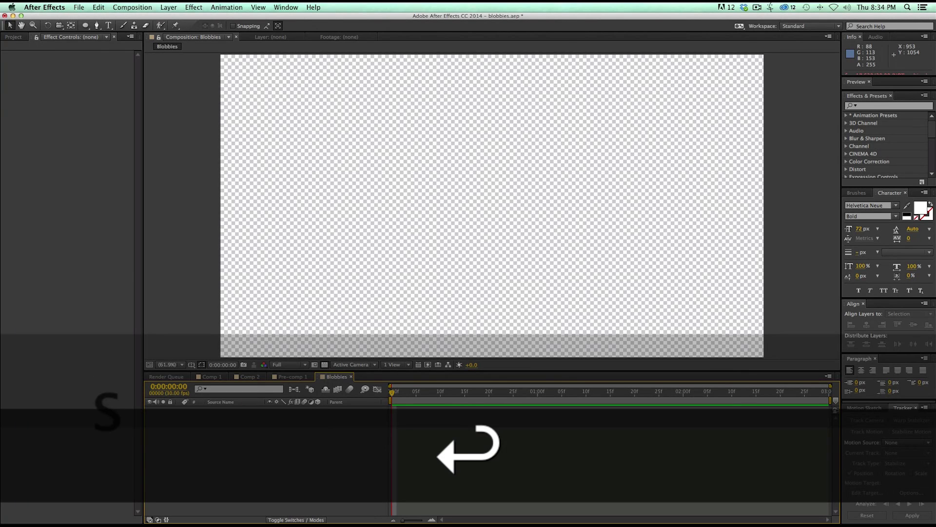
# Add a full-frame light blue solid layer (RGB 88, 156, 189) as the background of the composition
pyautogui.press('super+y')
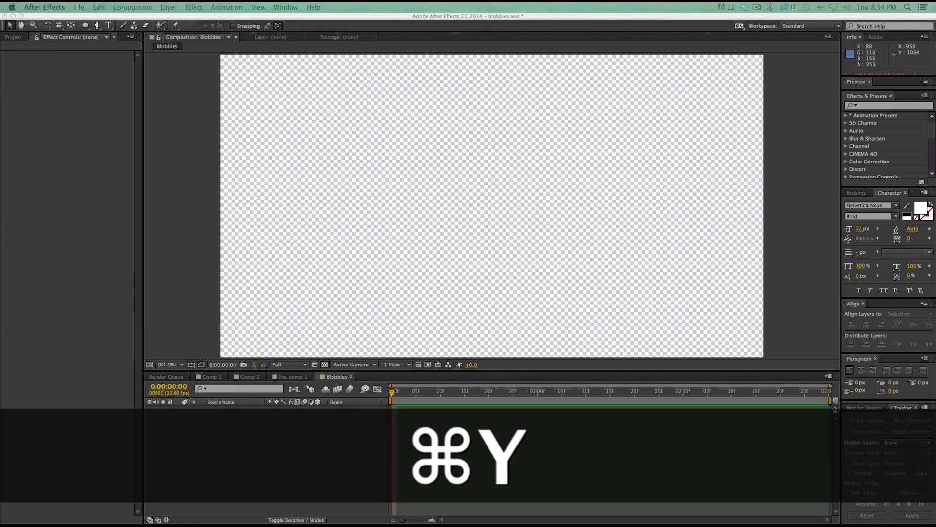
pyautogui.click(310, 162)
pyautogui.click(365, 327)
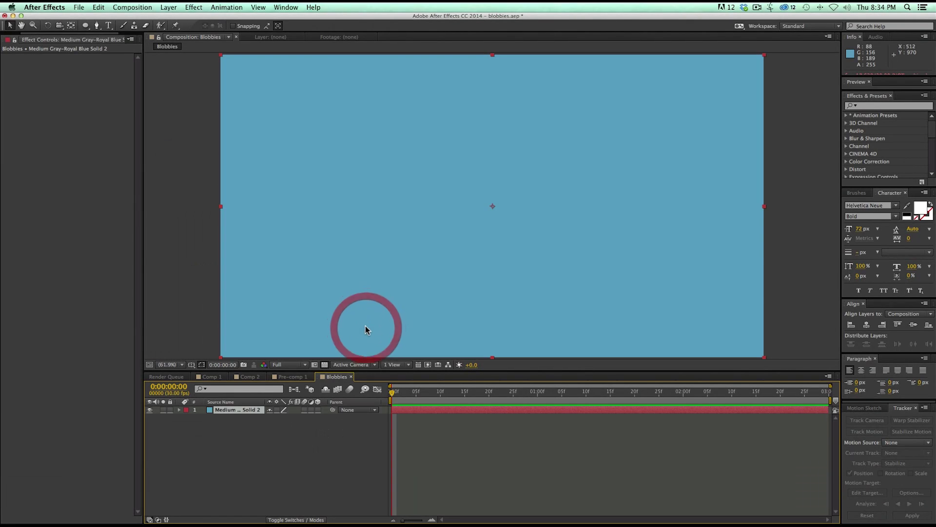
pyautogui.click(464, 475)
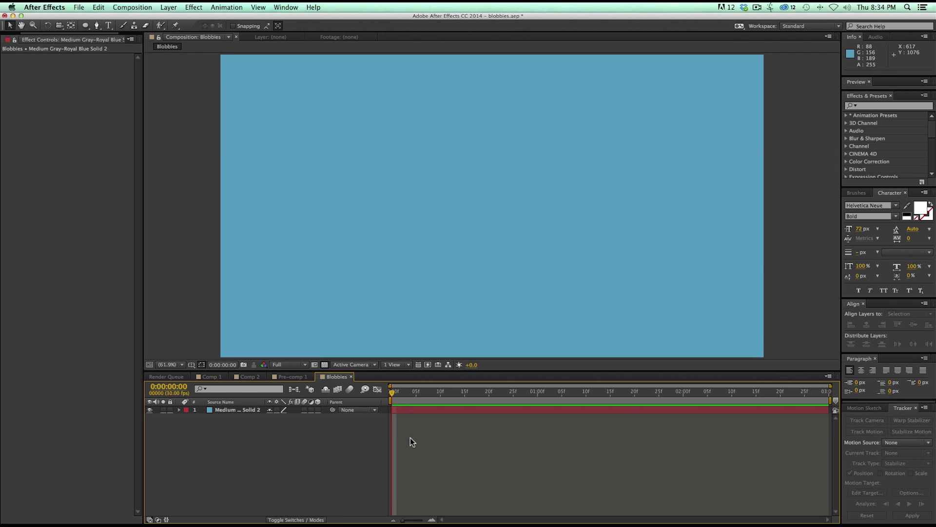
# Draw a small white circle near the composition's centre on a new shape layer and set its ellipse transform position to 0, 0
pyautogui.click(88, 28)
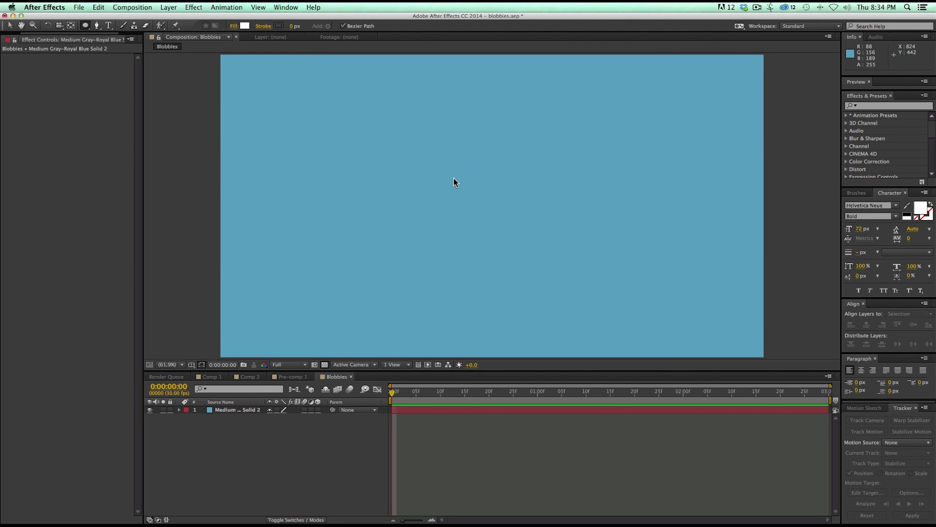
pyautogui.moveTo(454, 178); pyautogui.dragTo(508, 215)
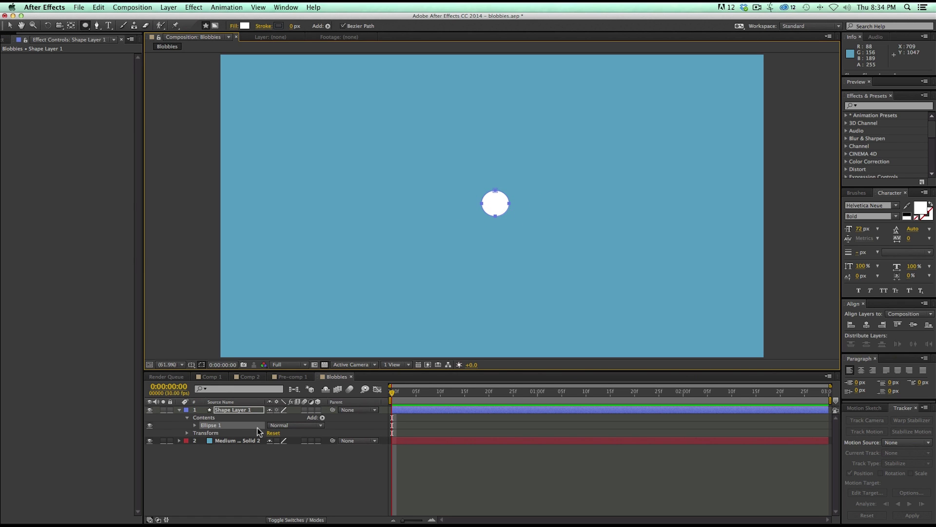
pyautogui.click(195, 425)
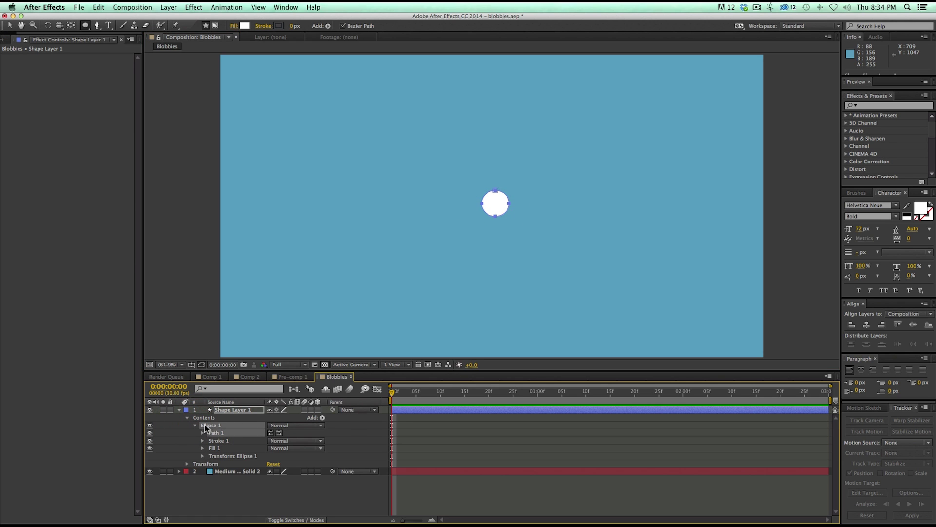
pyautogui.click(202, 456)
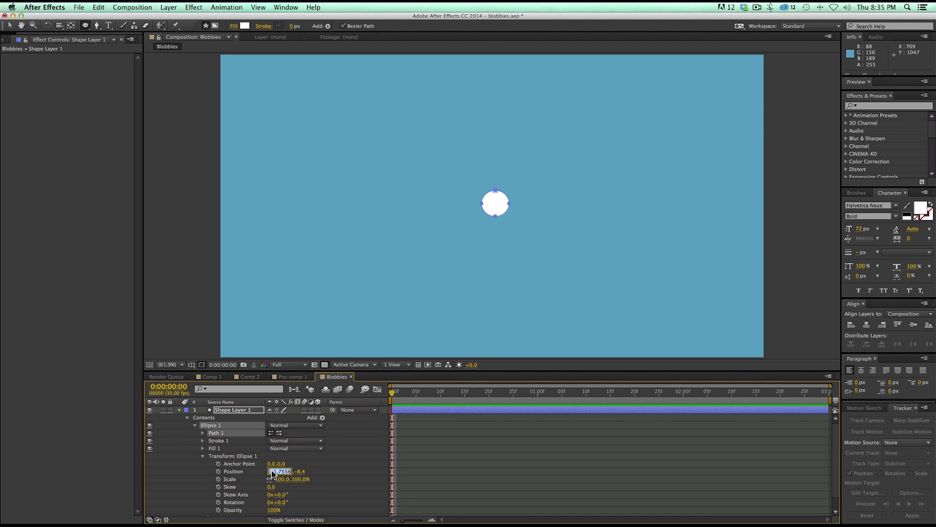
pyautogui.write('0')
pyautogui.press('Tab')
pyautogui.write('0')
pyautogui.press('Return')
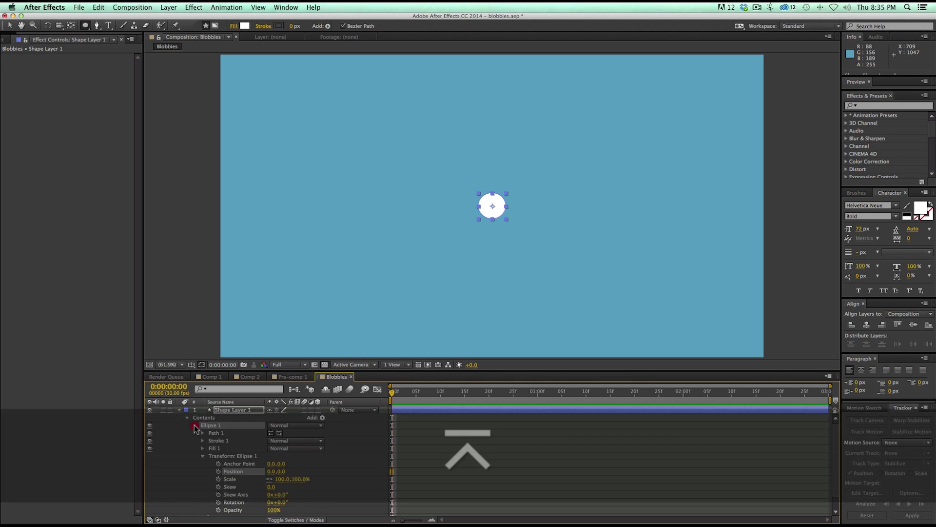
pyautogui.click(195, 425)
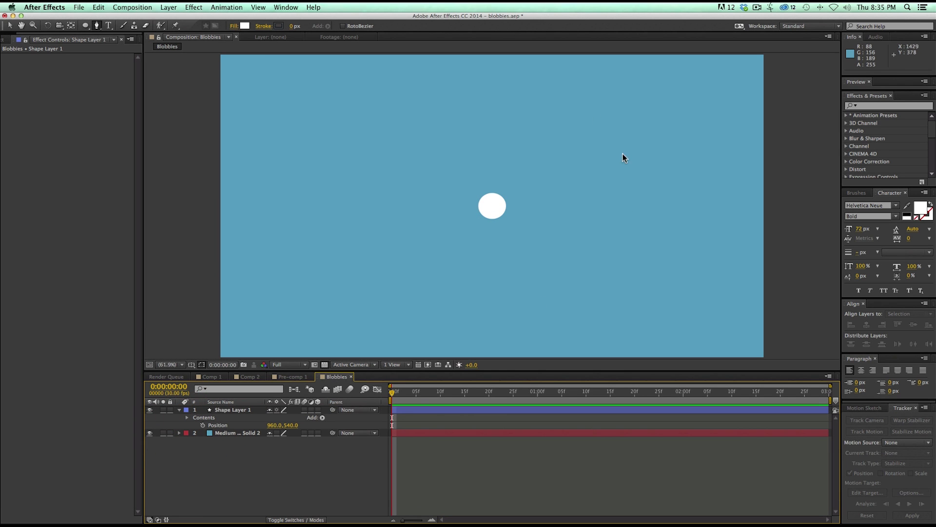
# Draw an open, looping mask path on the blue solid with the Pen tool, starting below the circle and ending beyond the frame's right edge
pyautogui.click(409, 433)
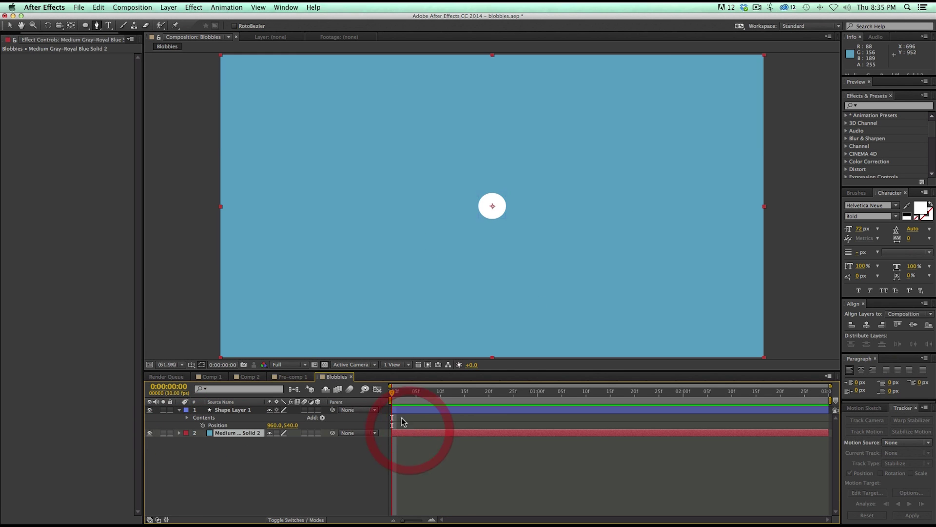
pyautogui.click(97, 25)
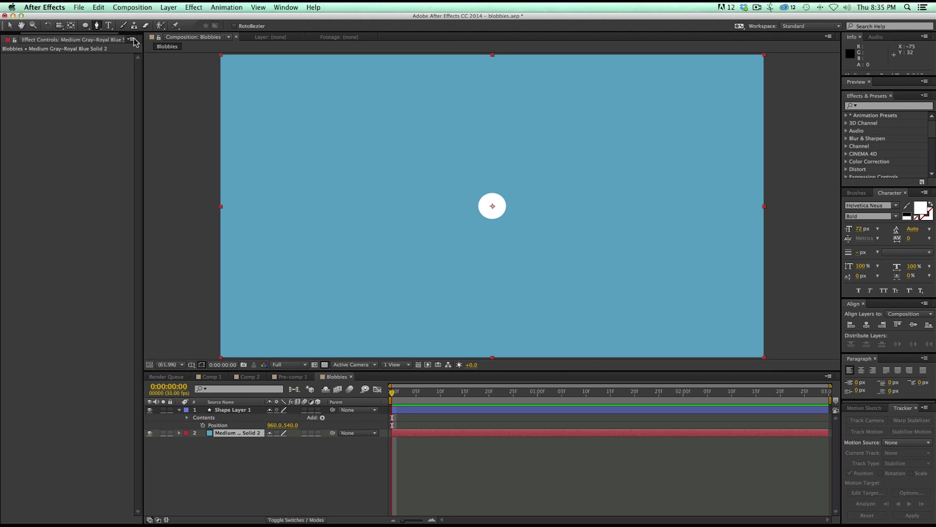
pyautogui.click(483, 232)
pyautogui.moveTo(554, 248); pyautogui.dragTo(591, 235)
pyautogui.moveTo(598, 170); pyautogui.dragTo(588, 157)
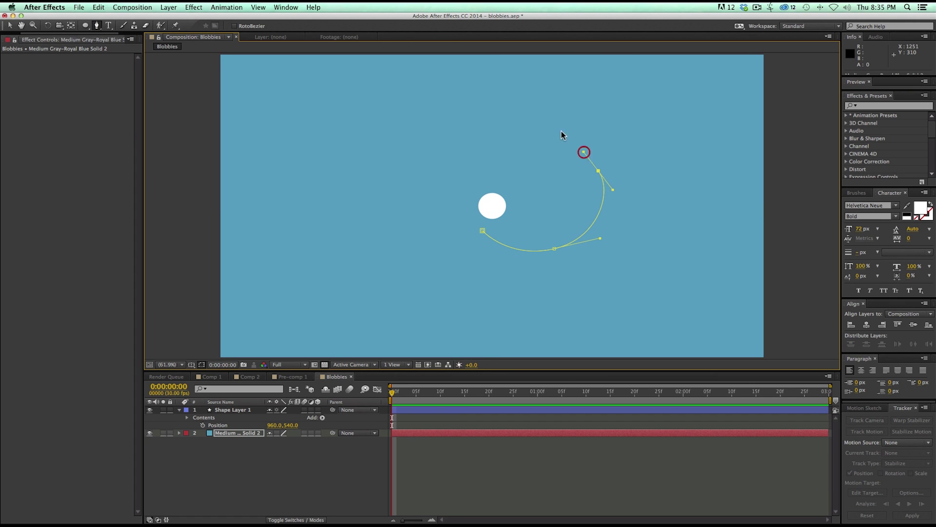
pyautogui.moveTo(499, 104); pyautogui.dragTo(484, 107)
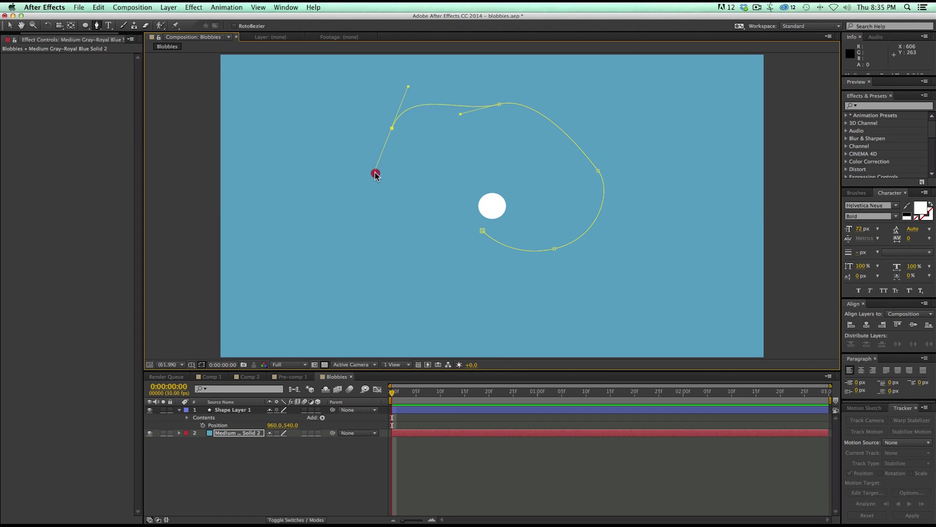
pyautogui.moveTo(376, 173); pyautogui.dragTo(376, 171)
pyautogui.moveTo(377, 249); pyautogui.dragTo(424, 293)
pyautogui.moveTo(540, 307); pyautogui.dragTo(565, 300)
pyautogui.moveTo(662, 250); pyautogui.dragTo(662, 249)
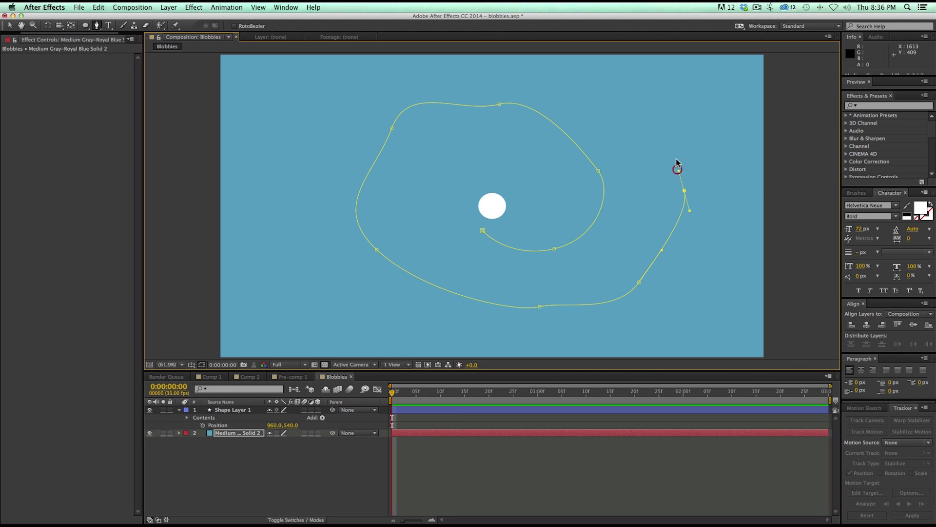
pyautogui.moveTo(678, 169); pyautogui.dragTo(679, 171)
pyautogui.moveTo(661, 127); pyautogui.dragTo(648, 124)
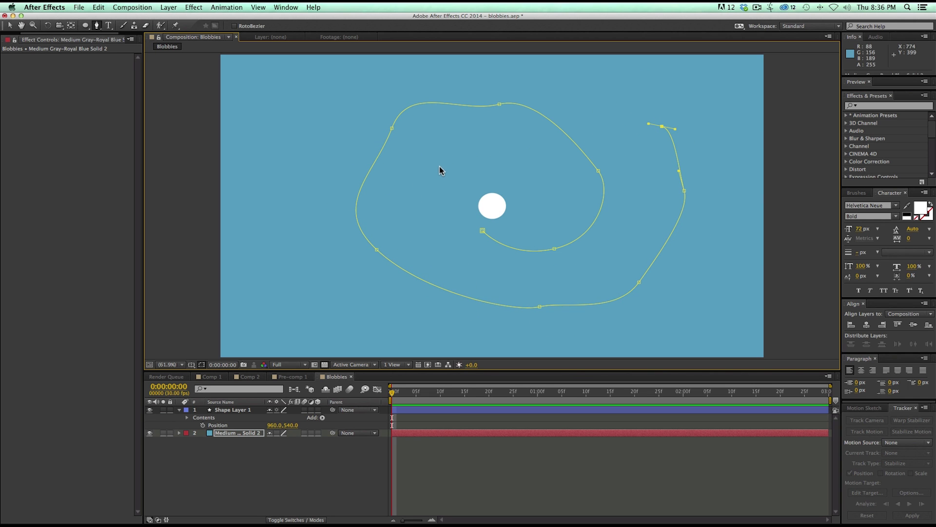
pyautogui.moveTo(439, 167); pyautogui.dragTo(431, 199)
pyautogui.moveTo(277, 214); pyautogui.dragTo(281, 166)
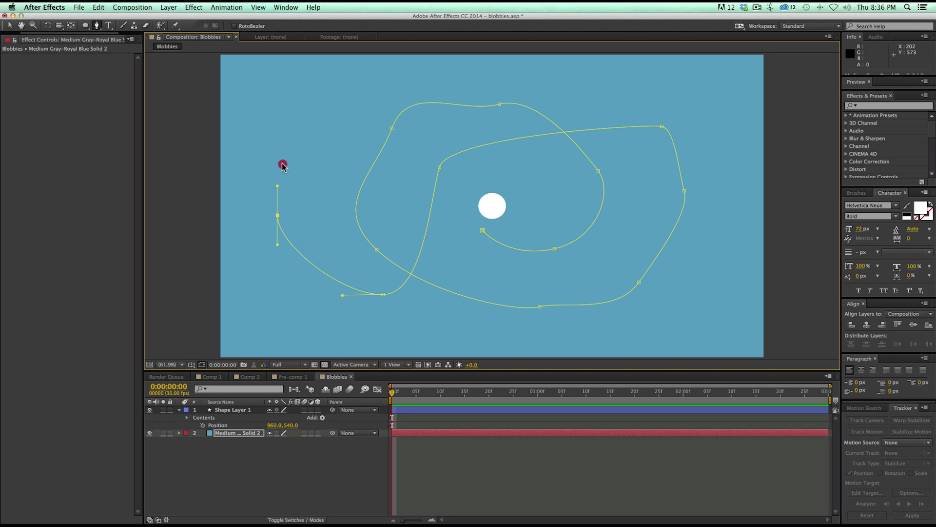
pyautogui.moveTo(312, 131); pyautogui.dragTo(346, 125)
pyautogui.moveTo(727, 195); pyautogui.dragTo(754, 186)
pyautogui.moveTo(780, 177); pyautogui.dragTo(800, 152)
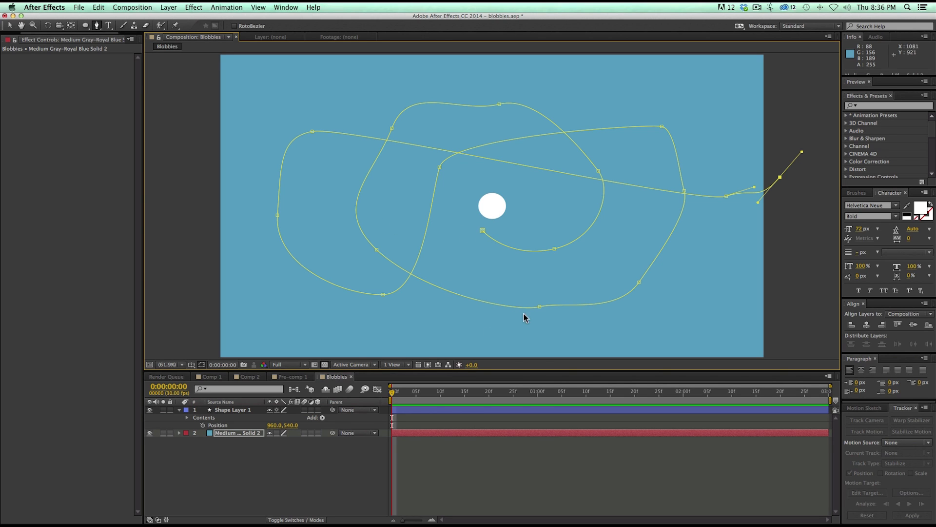
# Copy the solid's Mask 1 path and paste it into the shape layer's Position property as motion keyframes
pyautogui.click(179, 433)
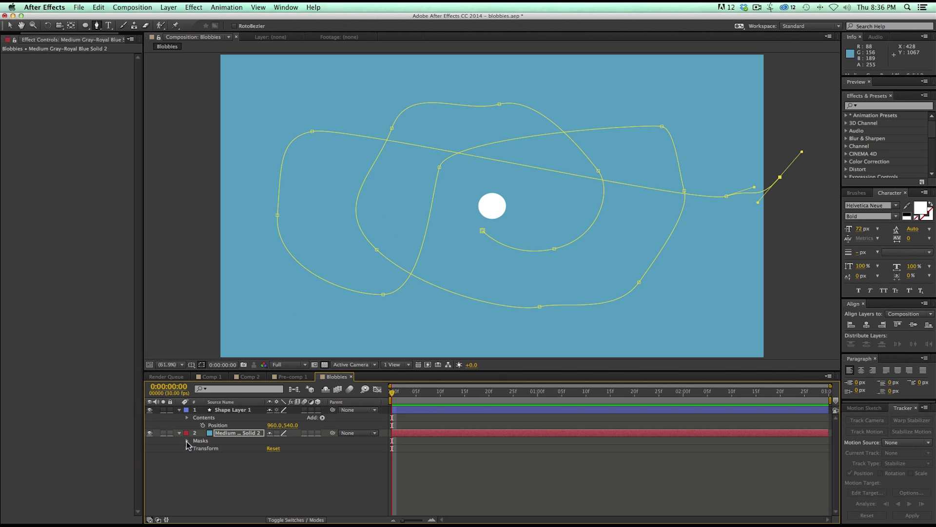
pyautogui.click(188, 441)
pyautogui.click(196, 448)
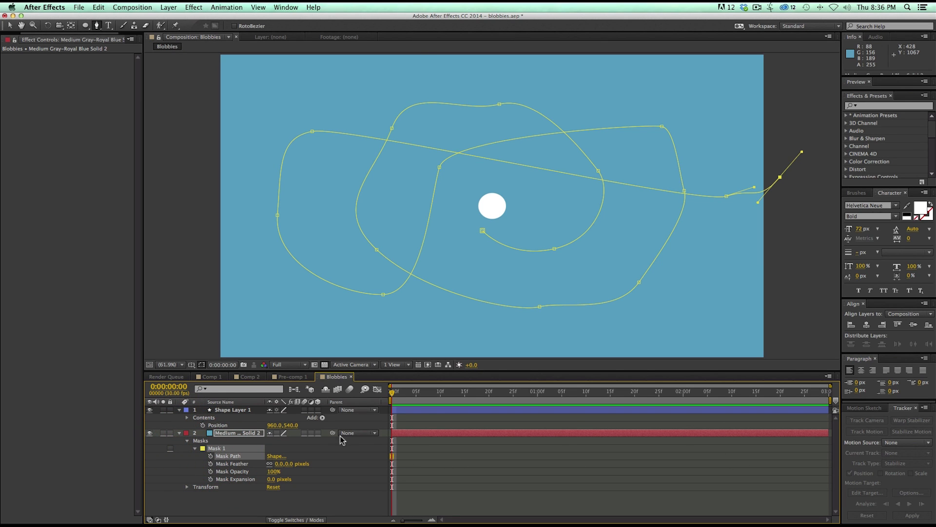
pyautogui.press('super')
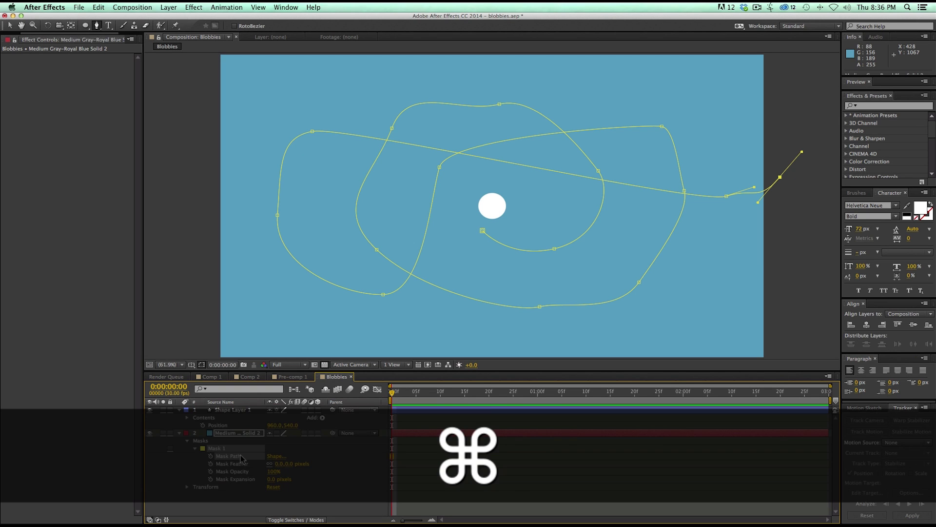
pyautogui.press('super+c')
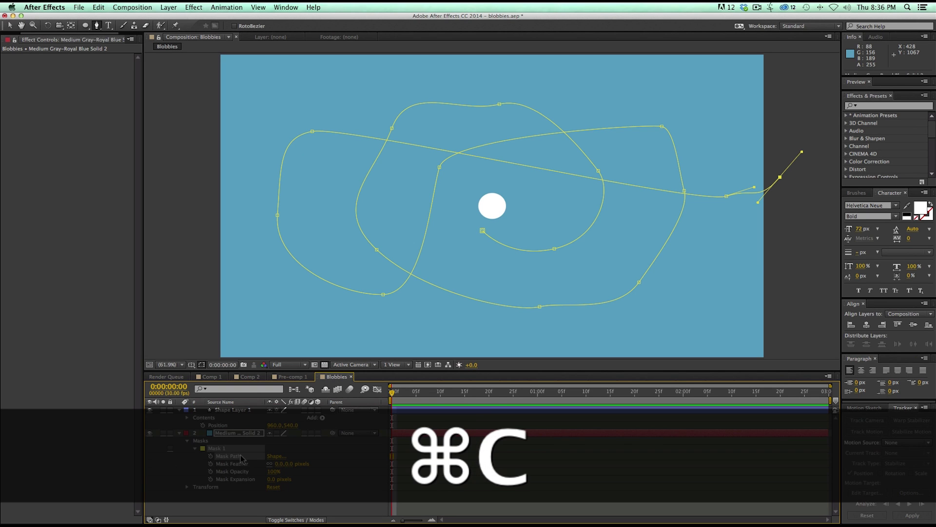
pyautogui.click(224, 426)
pyautogui.press('super')
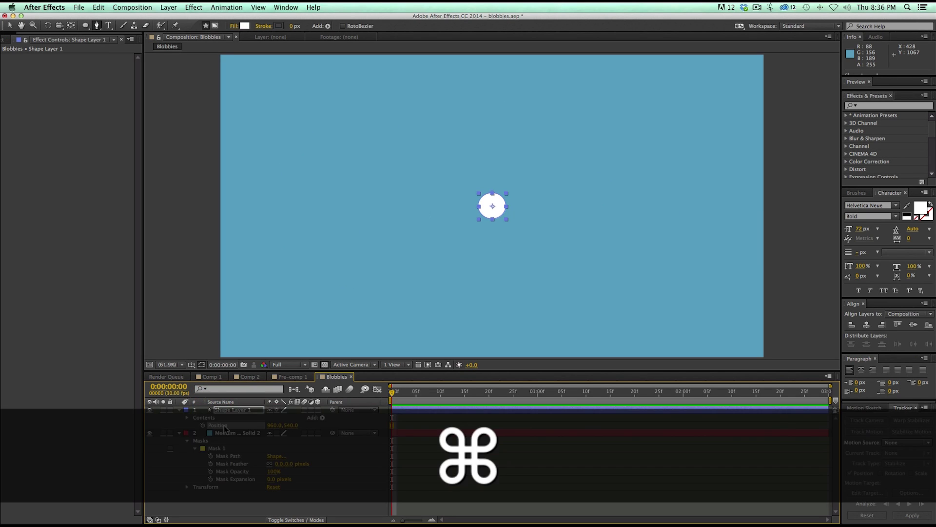
pyautogui.press('super+v')
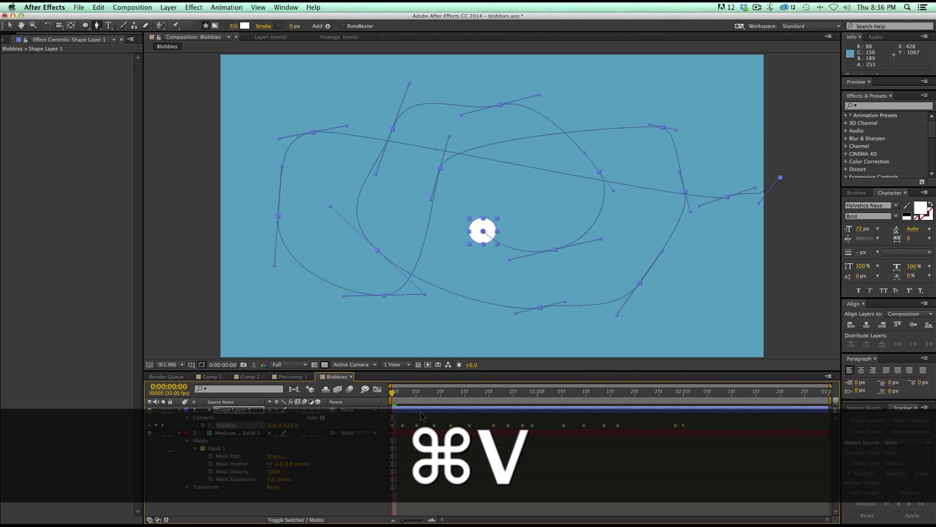
# Preview the circle's motion and compress all its position keyframes so the last one falls at about 1:16
pyautogui.press('KP_0')
pyautogui.click(317, 392)
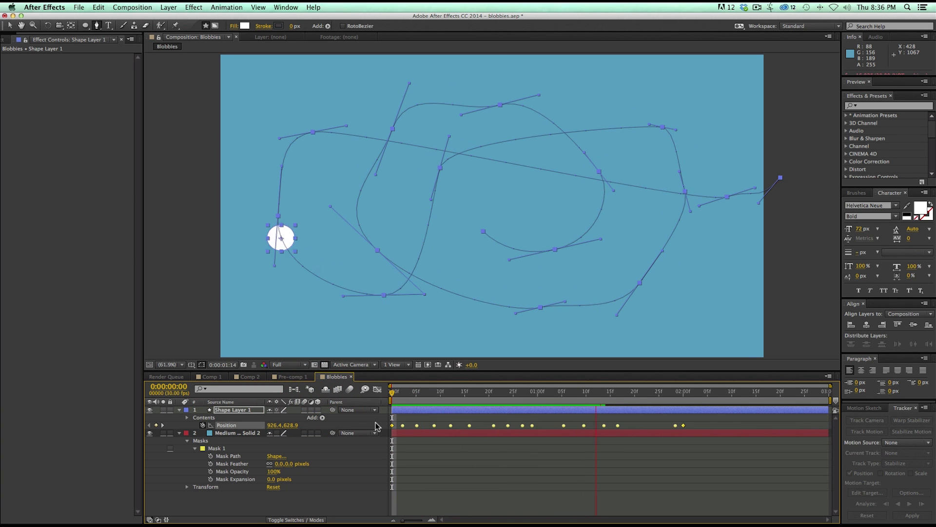
pyautogui.click(382, 432)
pyautogui.keyDown('alt'); pyautogui.click(684, 425); pyautogui.keyUp('alt')
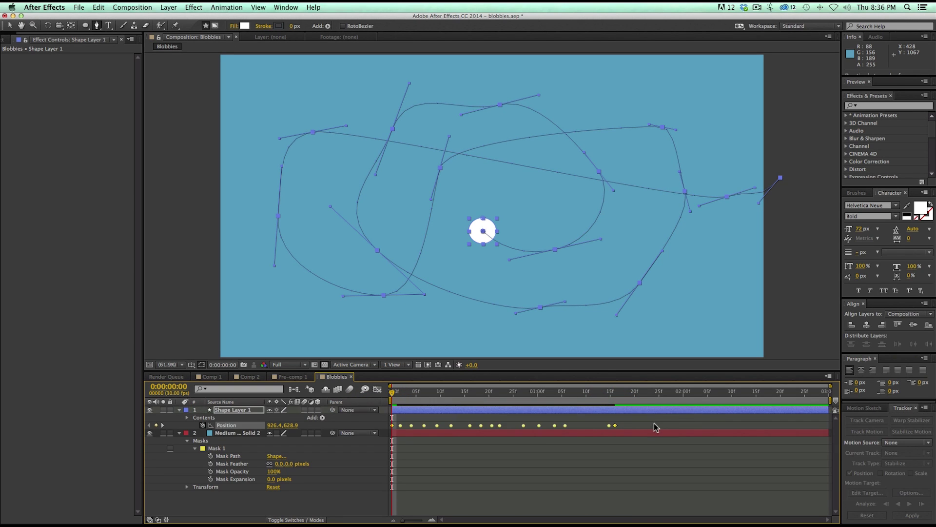
pyautogui.click(641, 424)
# Apply Easy Ease to the last position keyframe of the circle
pyautogui.click(613, 427)
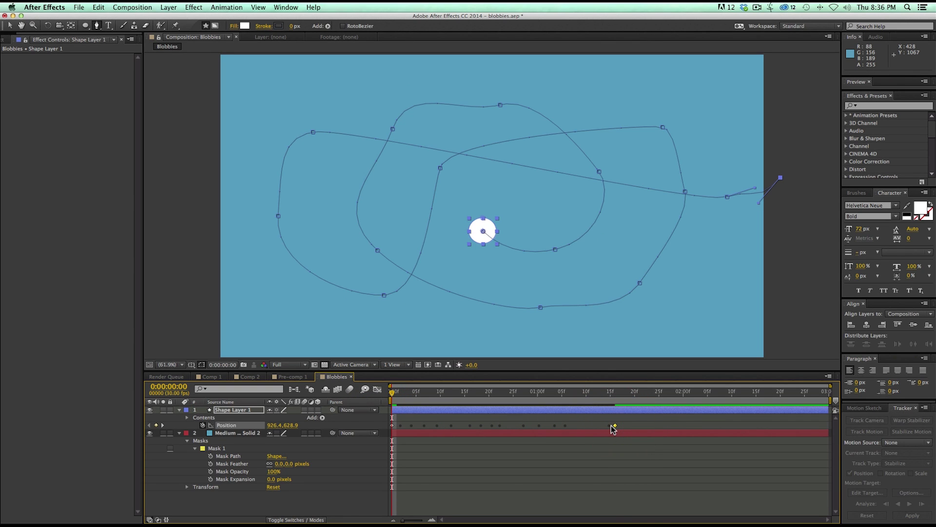
pyautogui.press('F9')
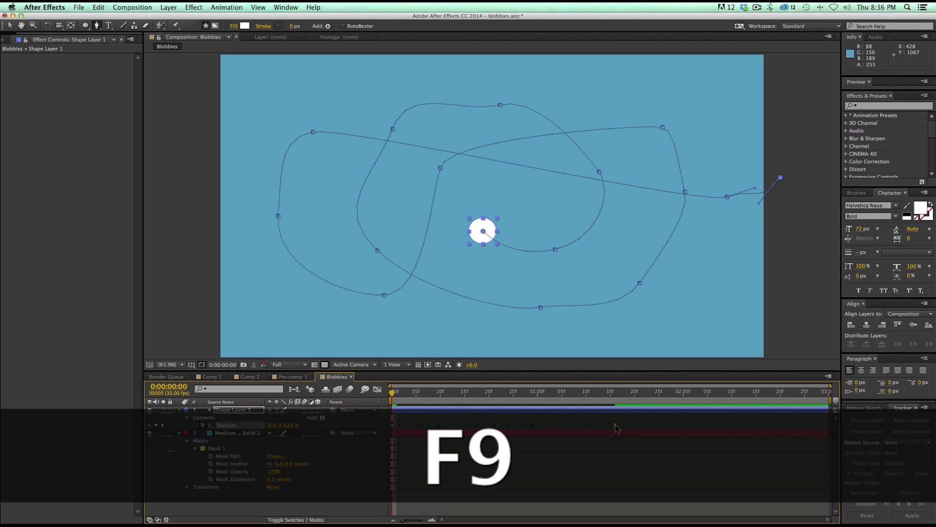
pyautogui.rightClick(616, 428)
pyautogui.moveTo(668, 516)
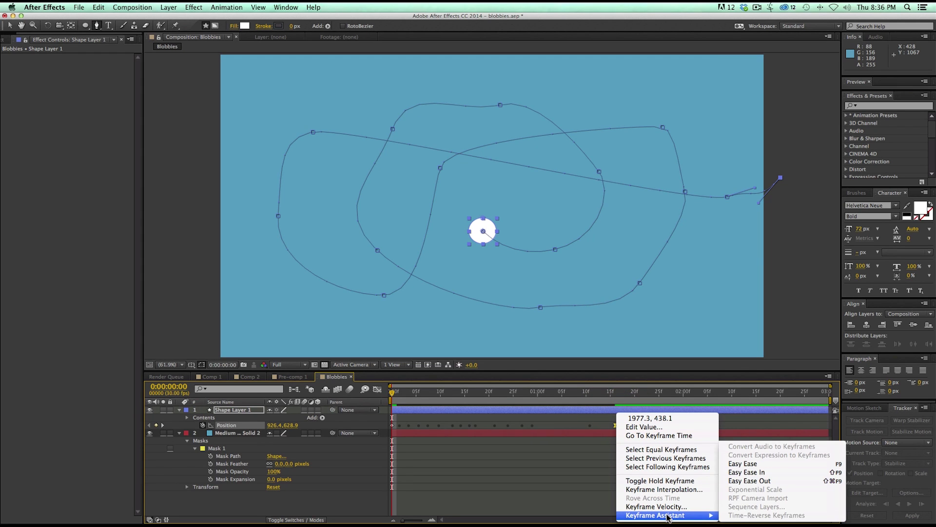
pyautogui.click(569, 463)
# Adjust the last position keyframe's incoming ease handle in the speed graph and preview the circle's motion from the start
pyautogui.click(377, 389)
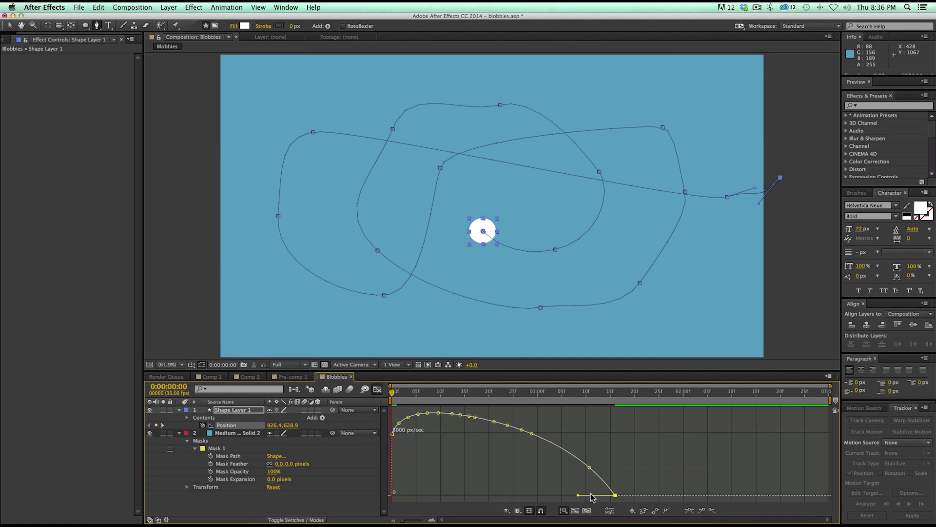
pyautogui.moveTo(579, 495); pyautogui.dragTo(518, 495)
pyautogui.moveTo(395, 393); pyautogui.dragTo(354, 395)
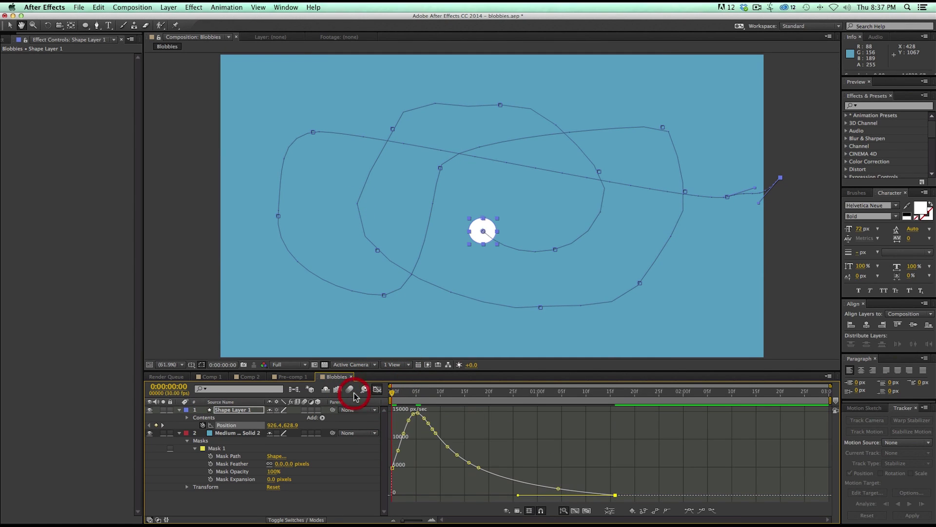
pyautogui.press('space')
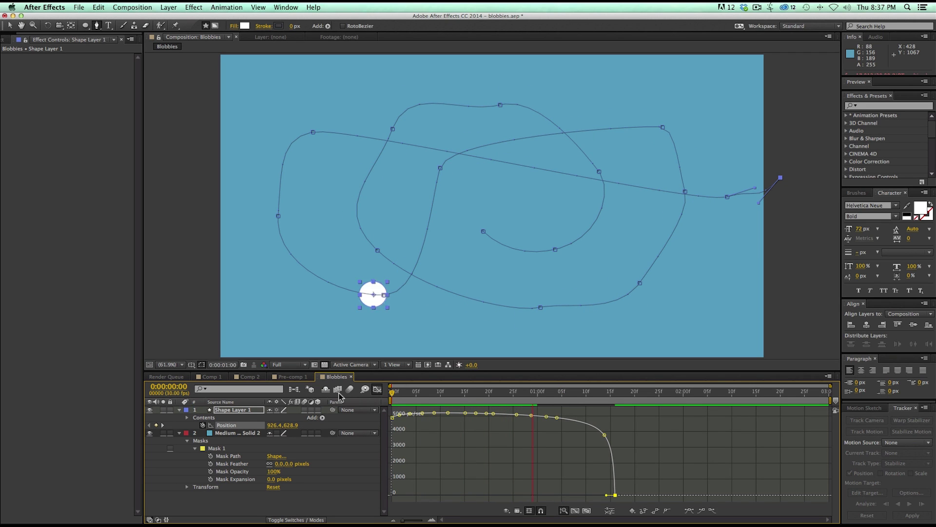
# Reshape the last position keyframe's incoming ease in the speed graph so the circle speeds up towards the end, and preview the motion
pyautogui.moveTo(606, 495); pyautogui.dragTo(543, 495)
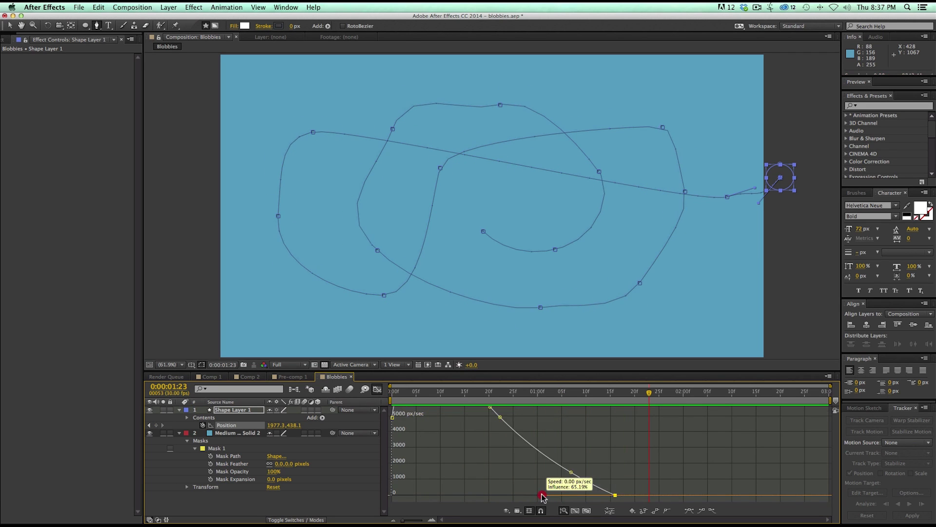
pyautogui.press('super+z')
pyautogui.moveTo(601, 464); pyautogui.dragTo(480, 400)
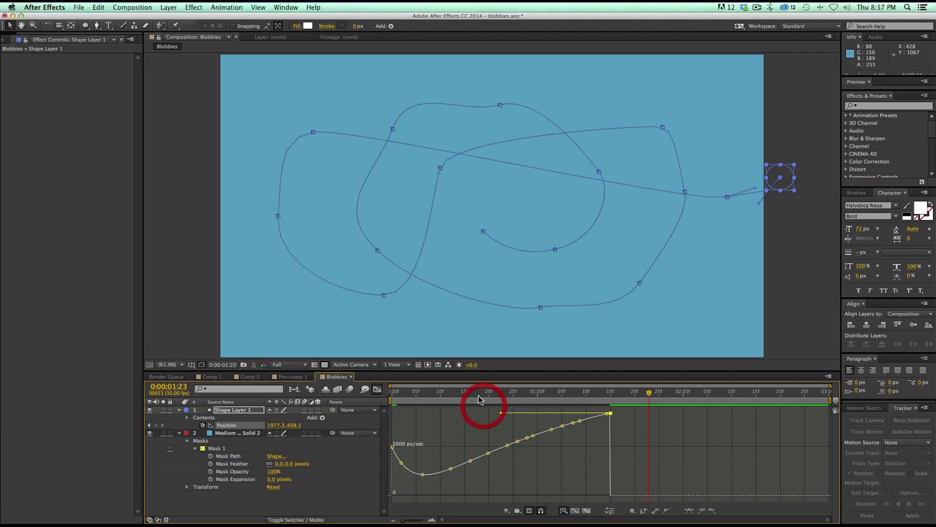
pyautogui.press('KP_0')
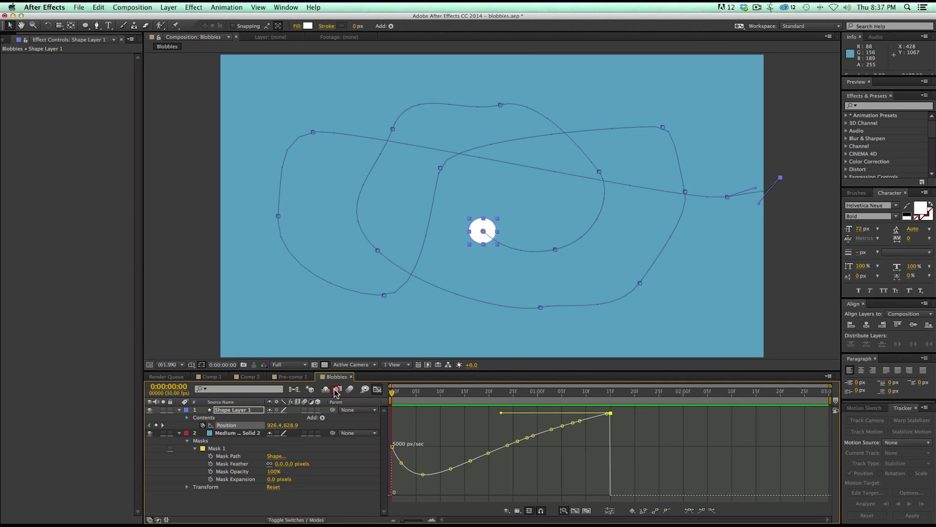
pyautogui.press('space')
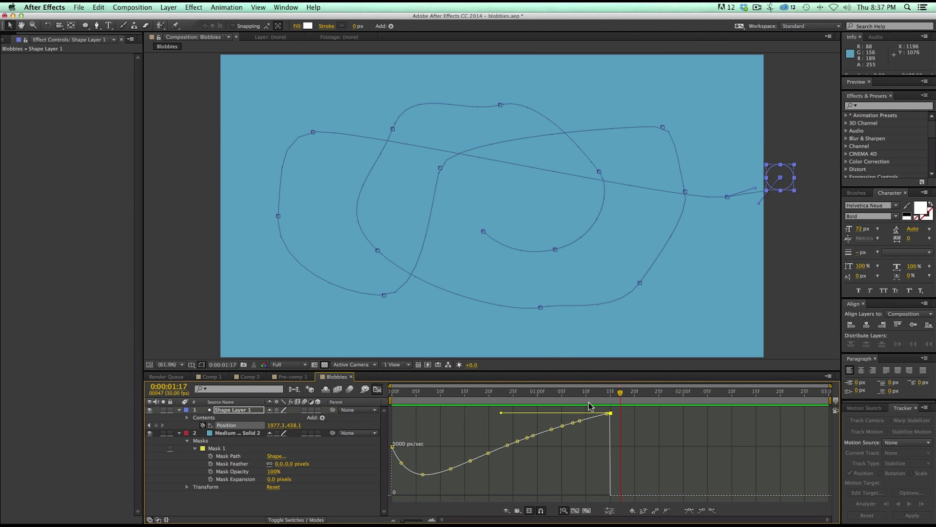
# Move the last position keyframe earlier to about 1:09 in the speed graph and preview the circle's motion
pyautogui.moveTo(610, 413); pyautogui.dragTo(585, 413)
pyautogui.moveTo(499, 394); pyautogui.dragTo(364, 393)
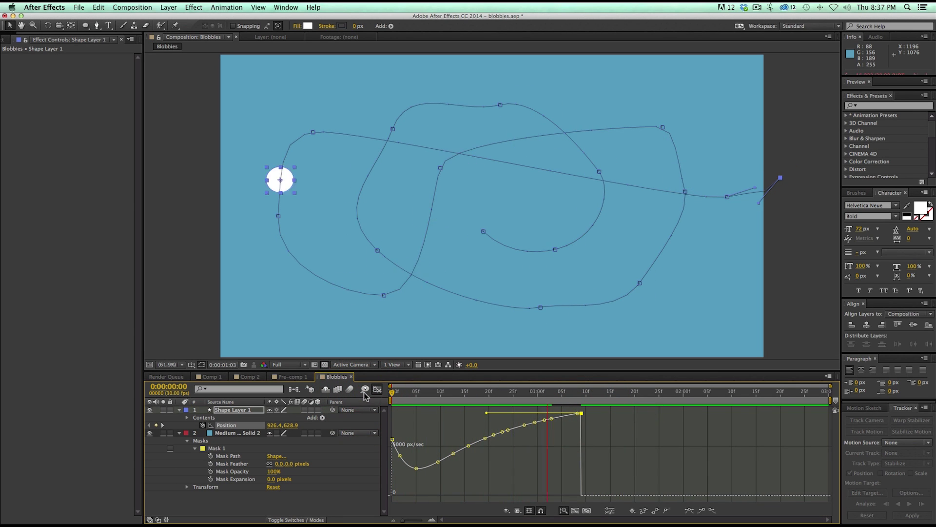
pyautogui.press('space')
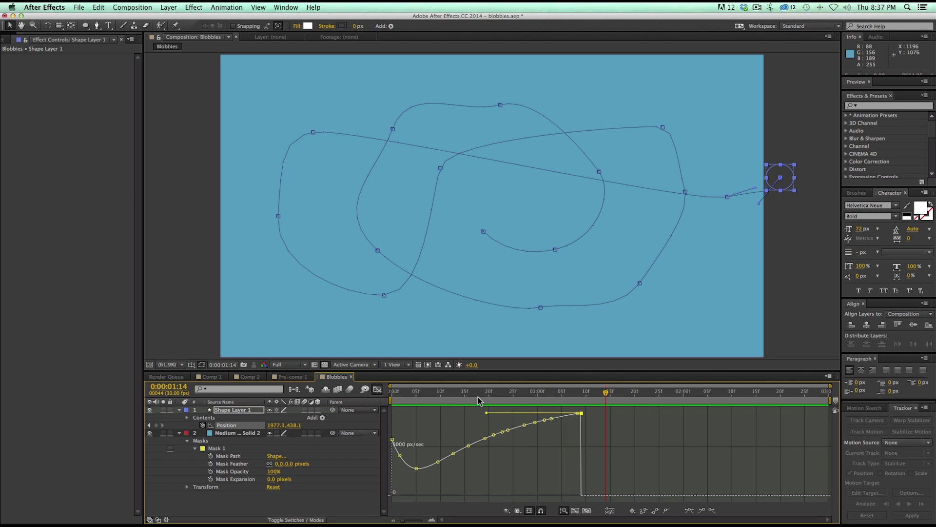
# Close the graph editor, deselect everything and play the circle's animation
pyautogui.click(377, 389)
pyautogui.click(504, 450)
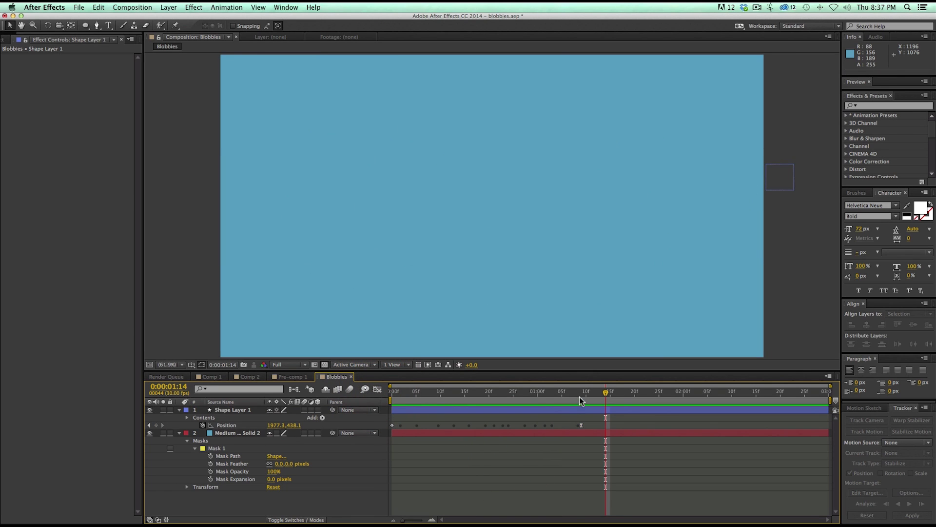
pyautogui.press('space')
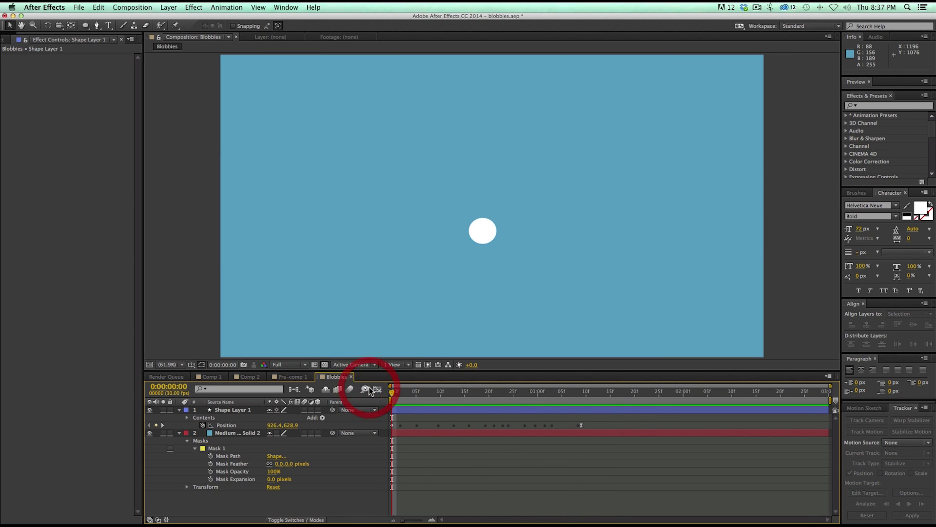
# Go to frame 5 and apply the Echo effect to the circle's shape layer
pyautogui.click(418, 408)
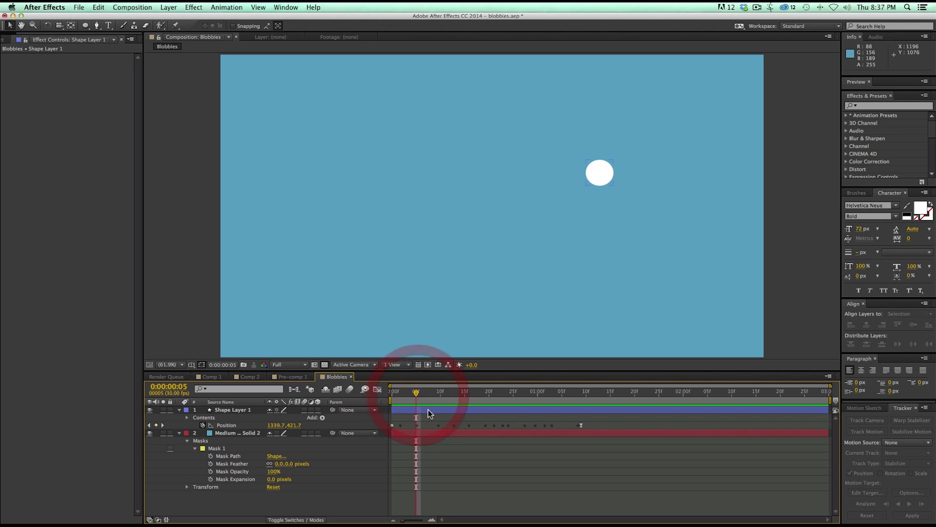
pyautogui.click(193, 7)
pyautogui.moveTo(206, 216)
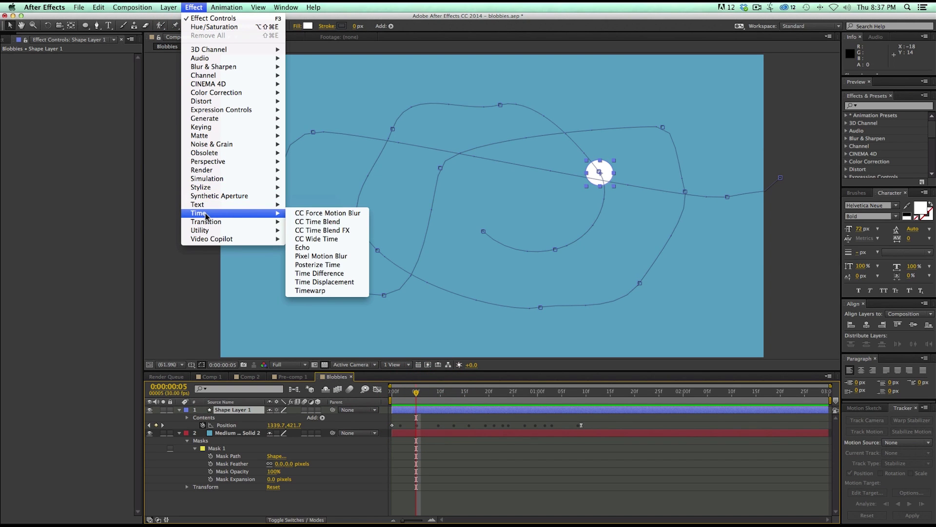
pyautogui.click(313, 247)
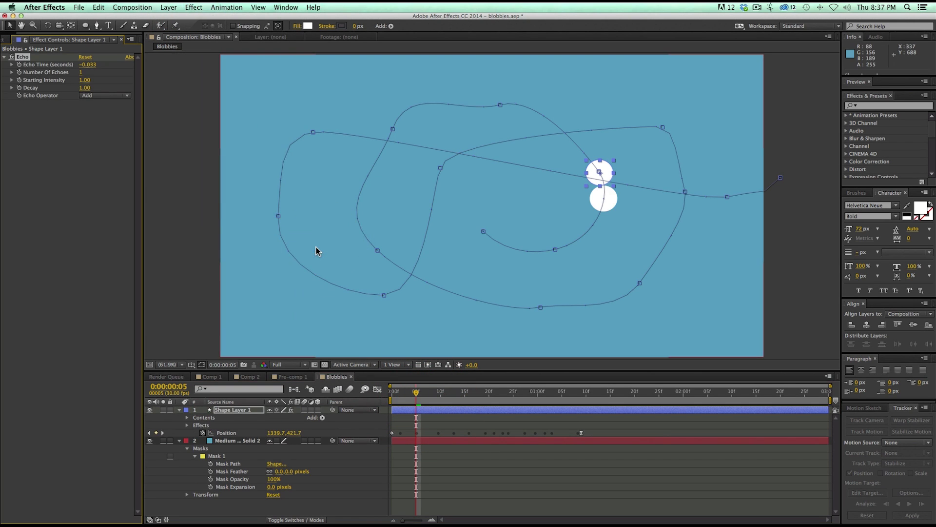
# Add the CC Radial Blur and Fast Blur effects to the circle's shape layer
pyautogui.click(204, 9)
pyautogui.moveTo(215, 8)
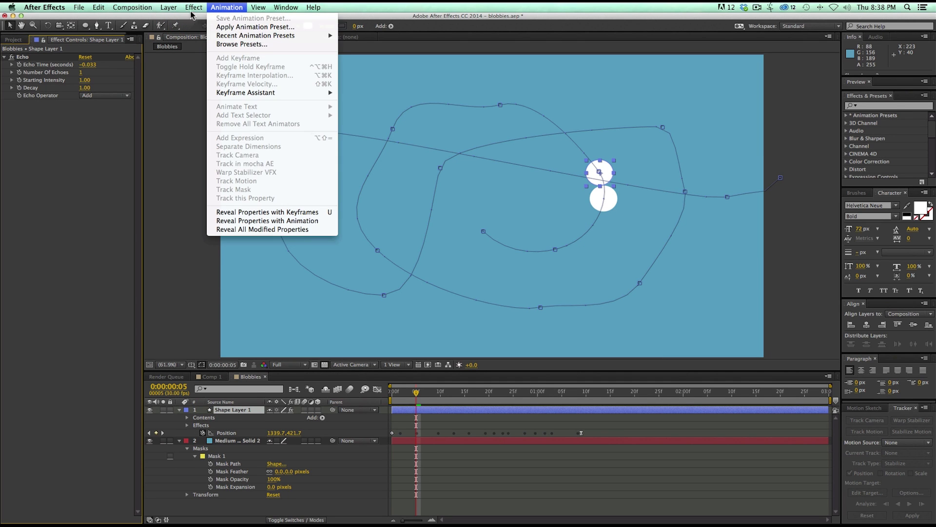
pyautogui.moveTo(202, 68)
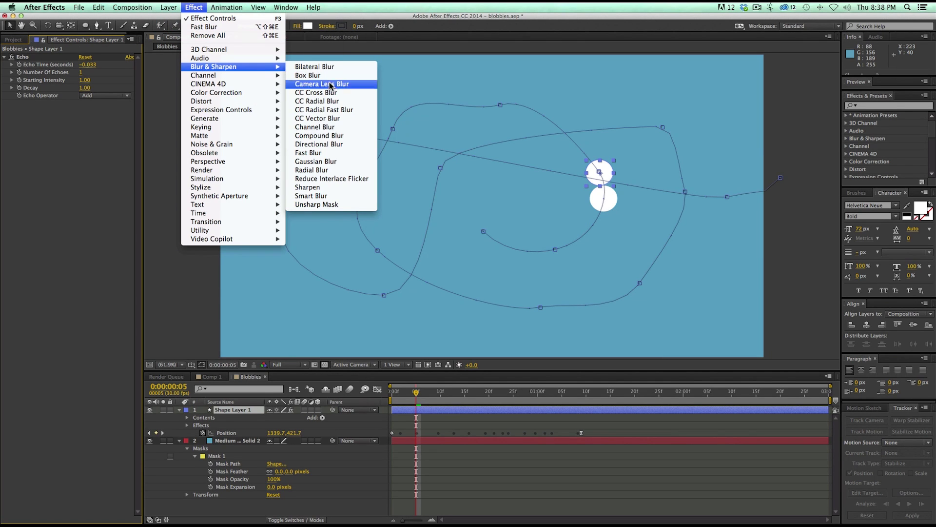
pyautogui.click(329, 101)
pyautogui.click(196, 7)
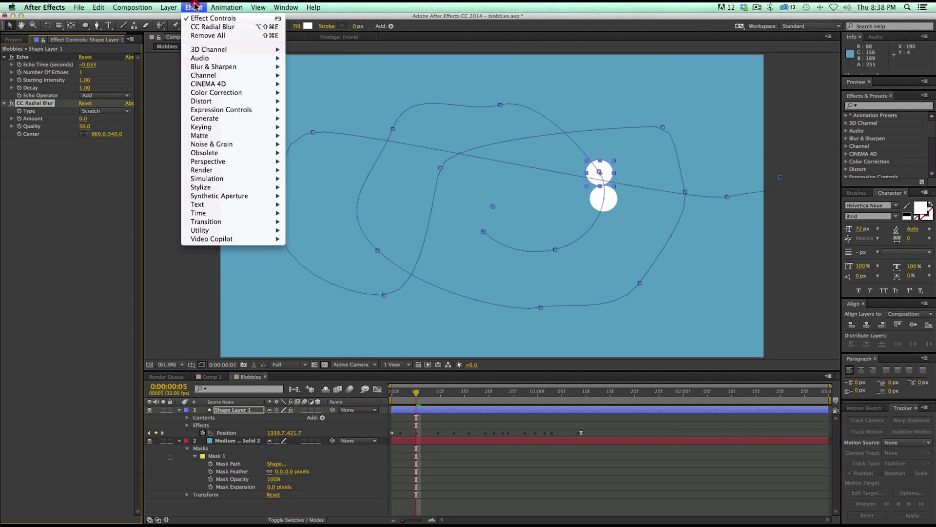
pyautogui.moveTo(205, 67)
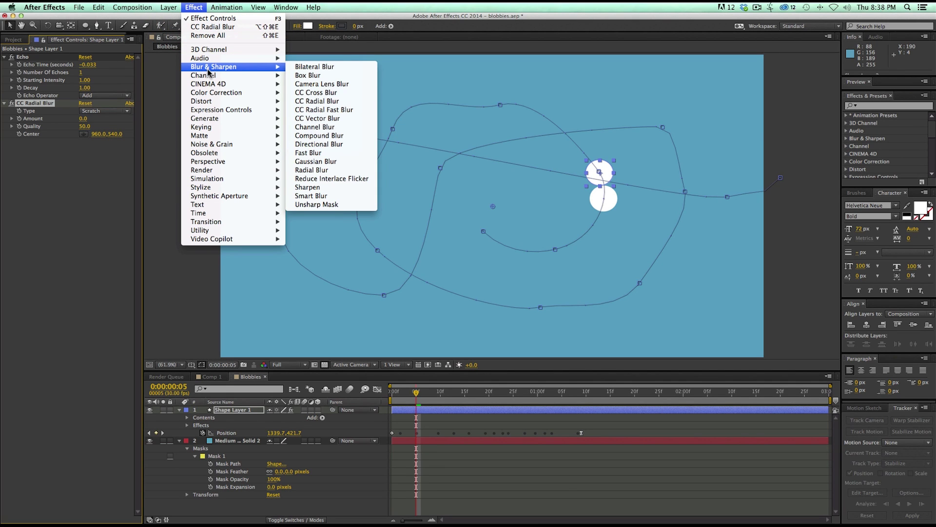
pyautogui.click(330, 152)
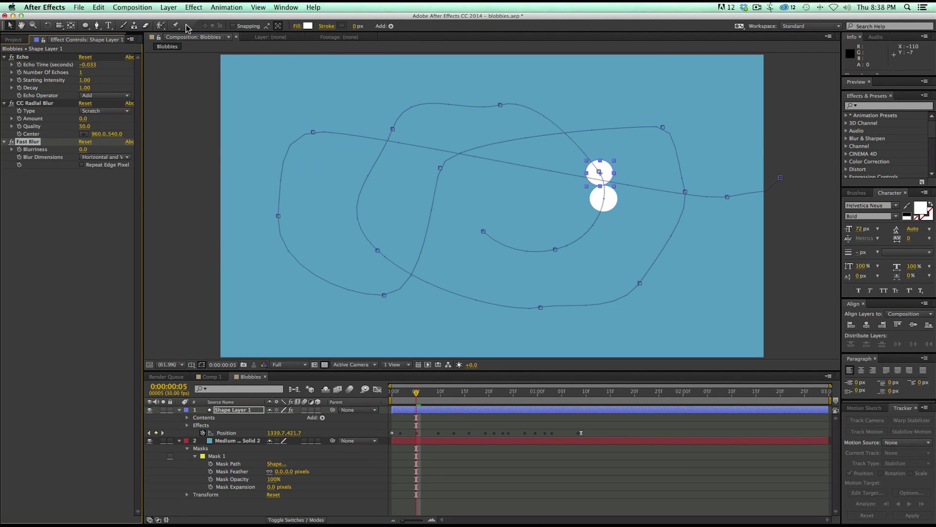
# Add the Levels effect to the circle's shape layer and widen the effect controls area
pyautogui.click(194, 8)
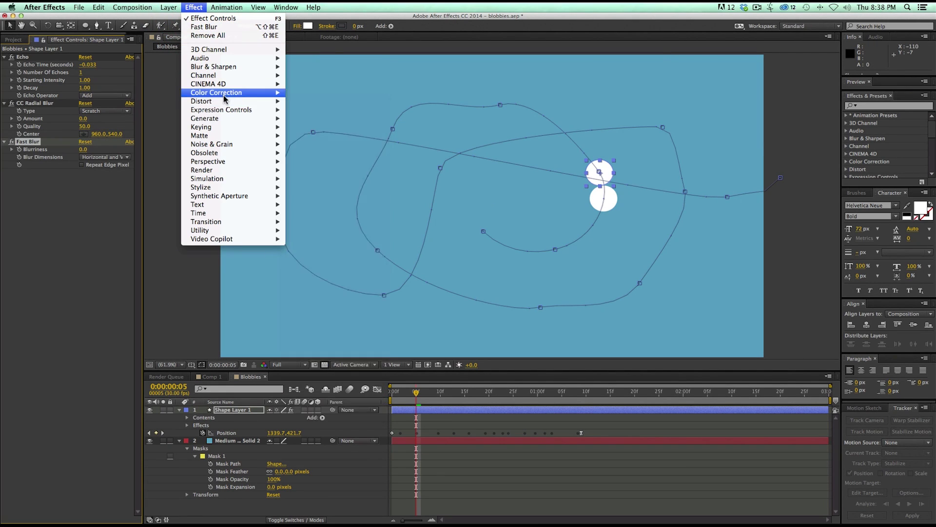
pyautogui.moveTo(226, 98)
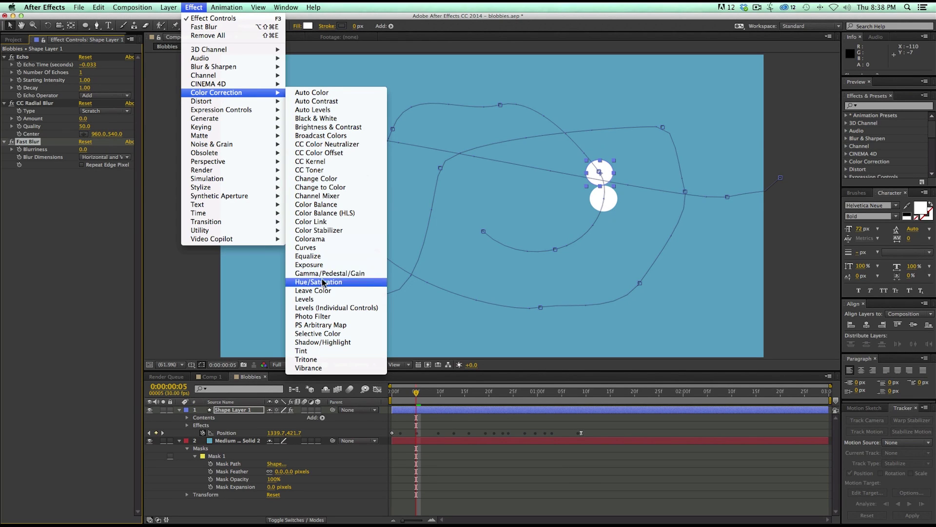
pyautogui.click(312, 299)
pyautogui.moveTo(143, 240); pyautogui.dragTo(165, 240)
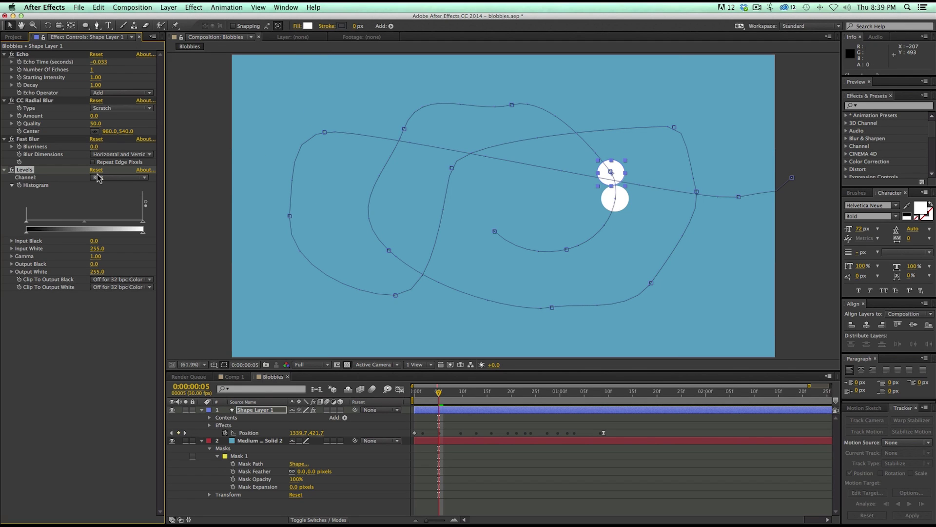
# Link CC Radial Blur's Center to the layer's Position with the expression transform.position and scrub through the motion
pyautogui.click(46, 101)
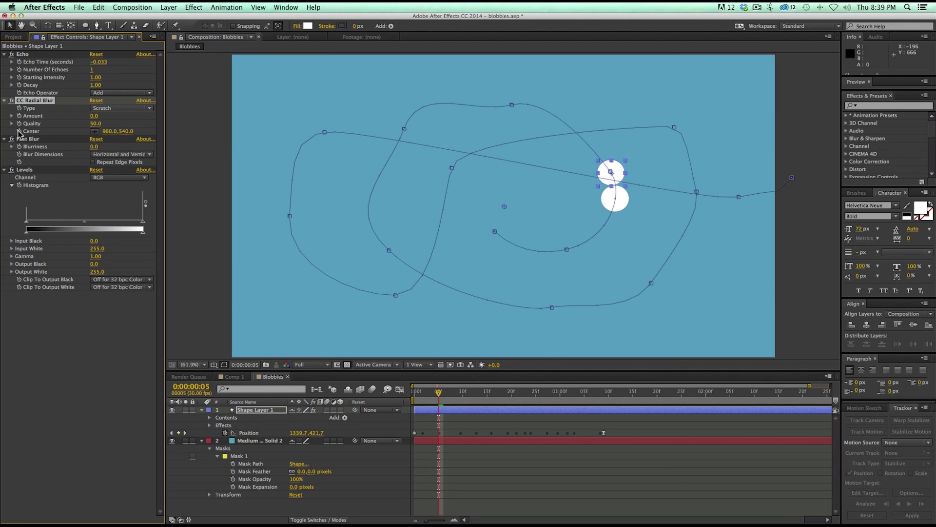
pyautogui.press('alt')
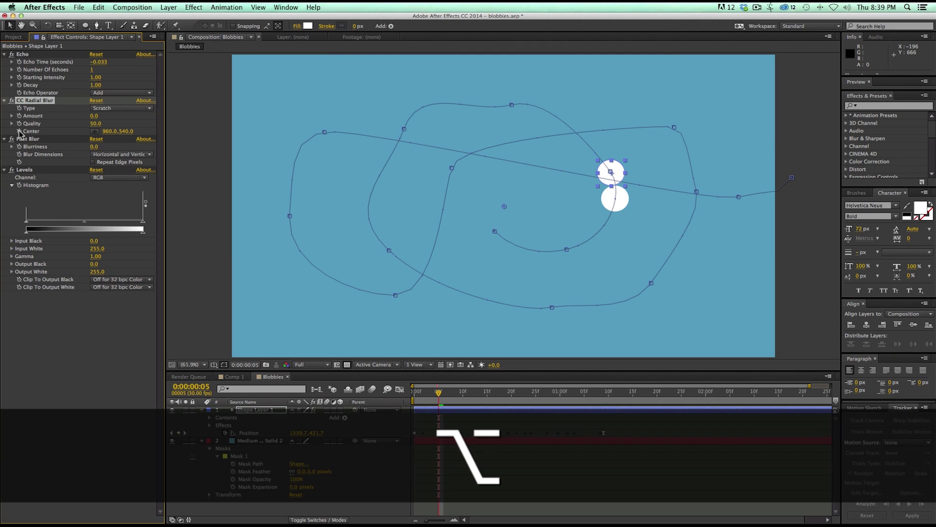
pyautogui.keyDown('alt'); pyautogui.click(19, 132); pyautogui.keyUp('alt')
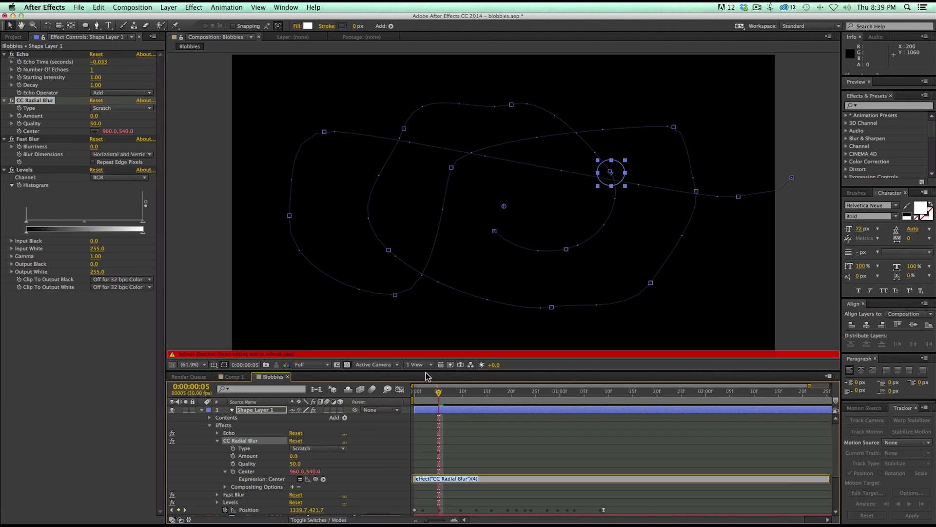
pyautogui.moveTo(427, 373); pyautogui.dragTo(425, 302)
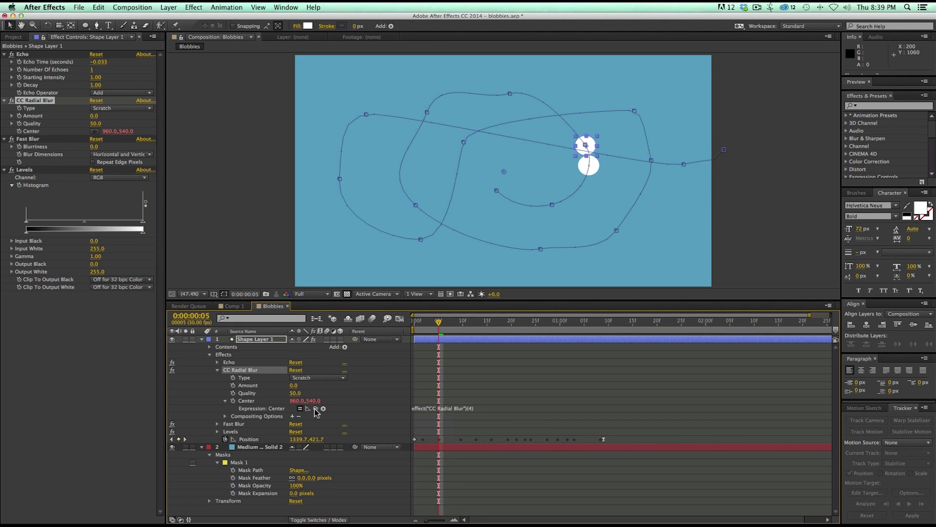
pyautogui.moveTo(309, 413); pyautogui.dragTo(246, 439)
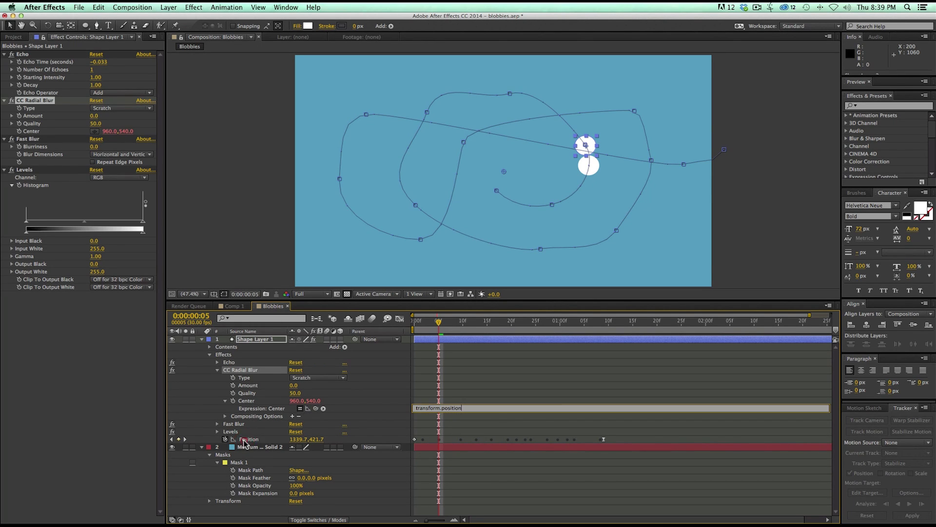
pyautogui.click(462, 477)
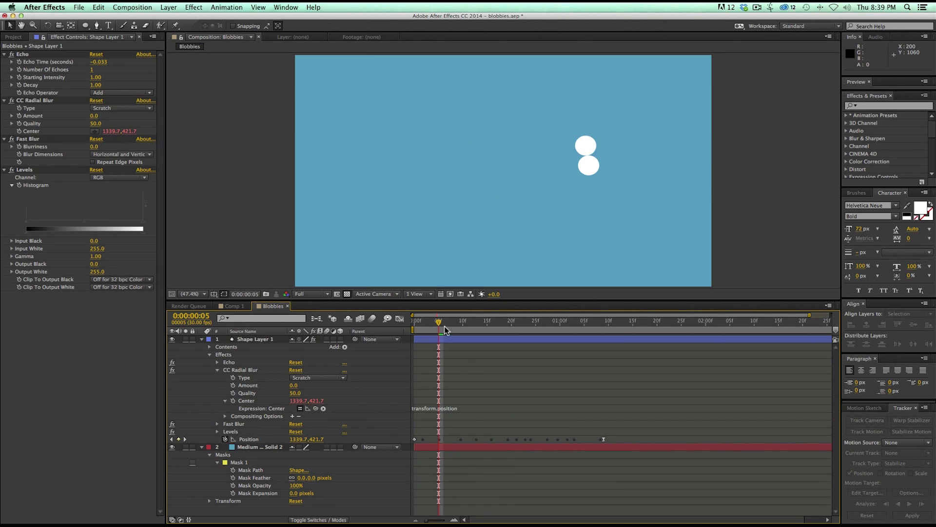
pyautogui.moveTo(431, 322); pyautogui.dragTo(492, 338)
# Set the Echo effect's Echo Time to -0.001 seconds and go to frame 14
pyautogui.click(102, 62)
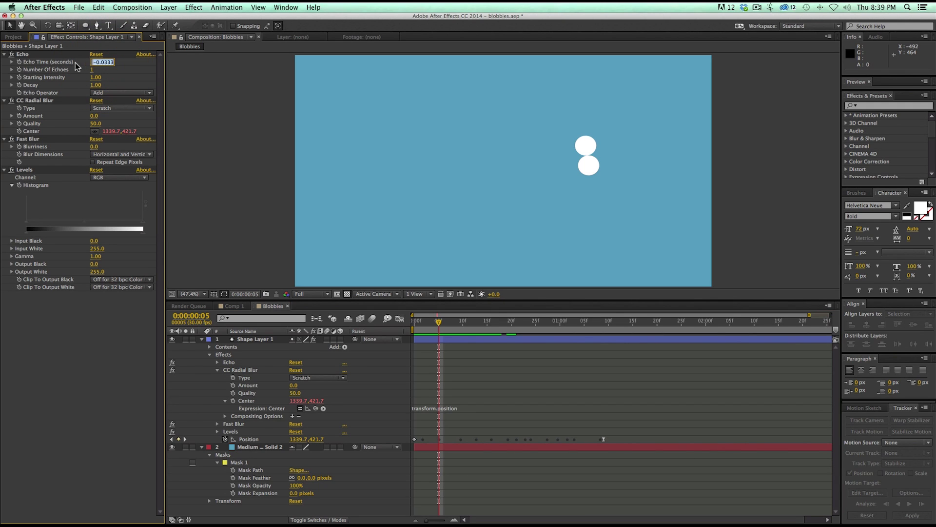
pyautogui.click(107, 63)
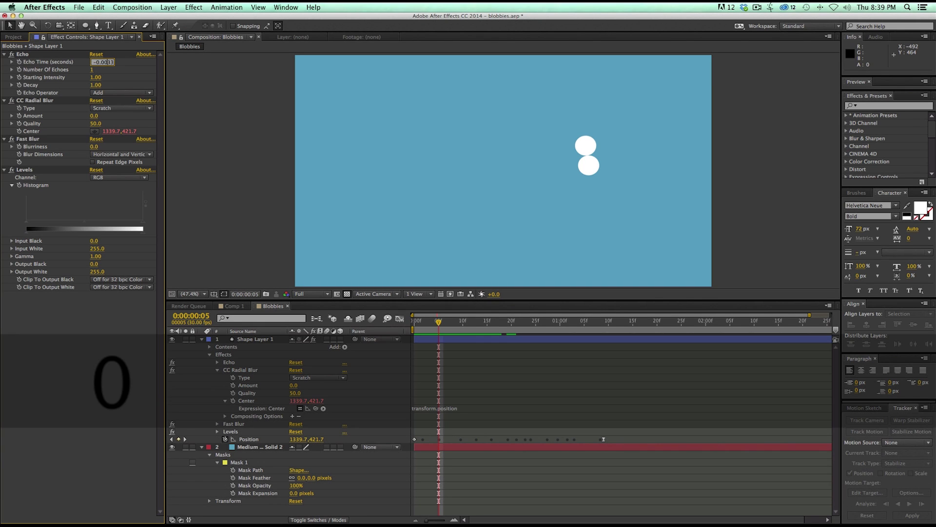
pyautogui.click(460, 362)
pyautogui.moveTo(492, 325)
pyautogui.mouseDown()
pyautogui.moveTo(438, 325)
pyautogui.moveTo(481, 330)
pyautogui.mouseUp()
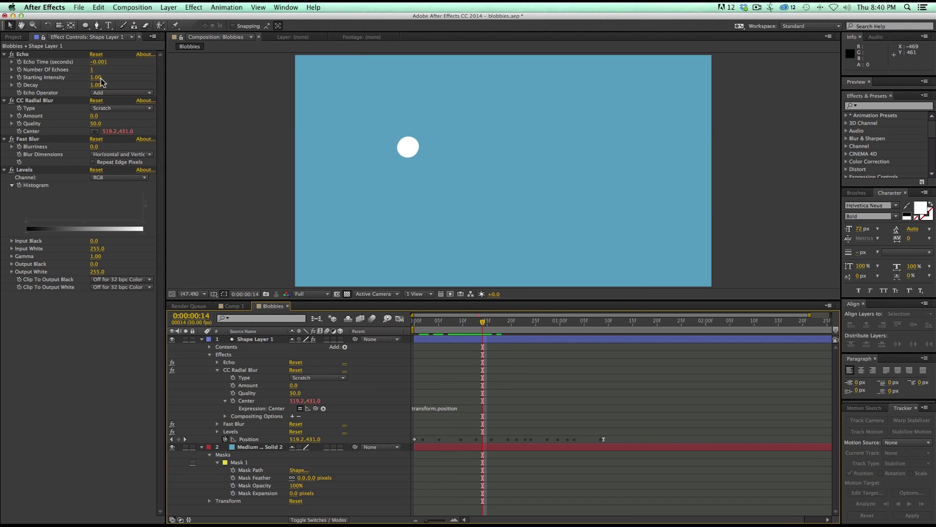
# Set the Echo effect's Number of Echoes to 56 and preview the circle's trail from the start
pyautogui.moveTo(92, 70); pyautogui.dragTo(118, 74)
pyautogui.moveTo(457, 322); pyautogui.dragTo(361, 327)
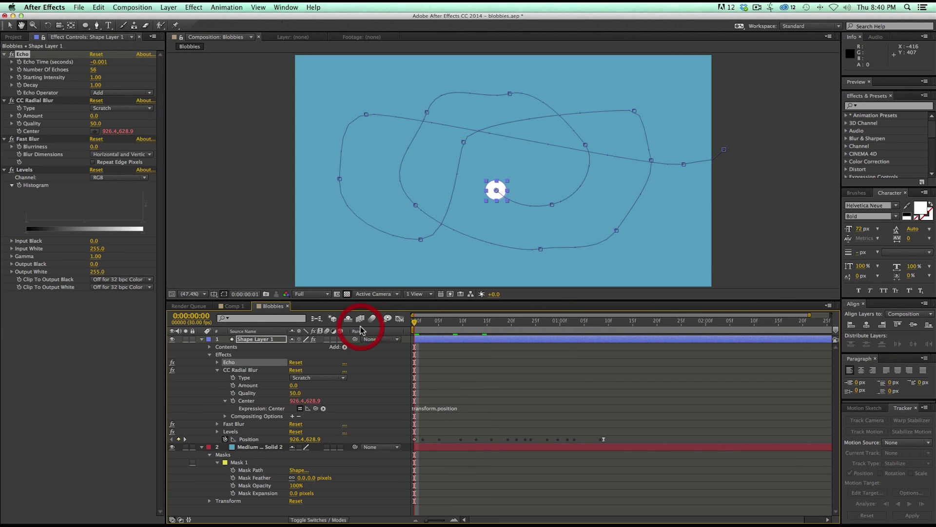
pyautogui.press('space')
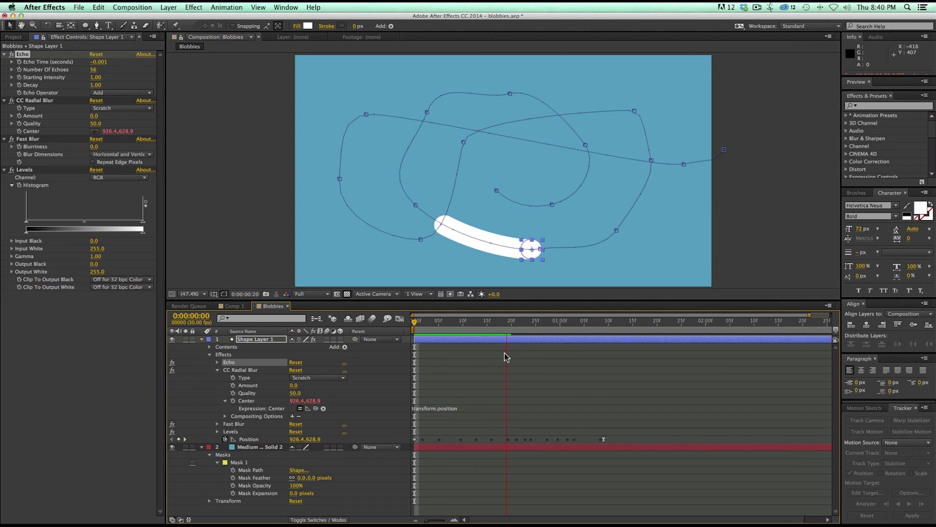
pyautogui.press('space')
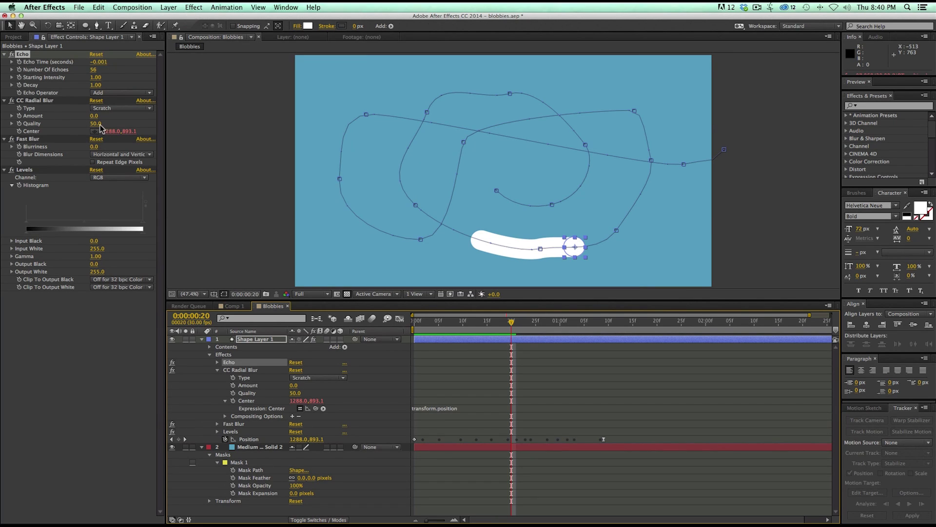
# Try a CC Radial Blur Amount of 16 while examining the circle's trail up close, and settle on 8
pyautogui.moveTo(94, 117); pyautogui.dragTo(101, 117)
pyautogui.scroll(1, 539, 239)
pyautogui.scroll(1, 540, 238)
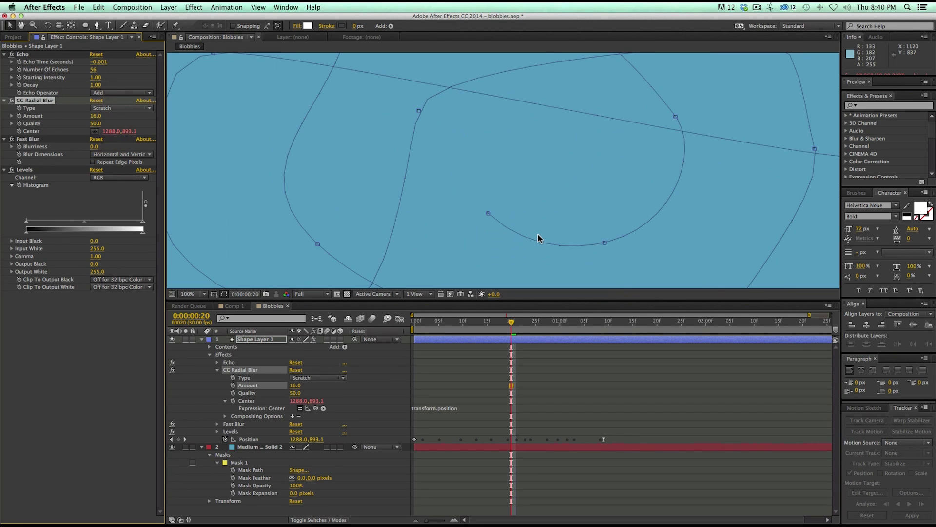
pyautogui.moveTo(544, 248); pyautogui.dragTo(484, 171)
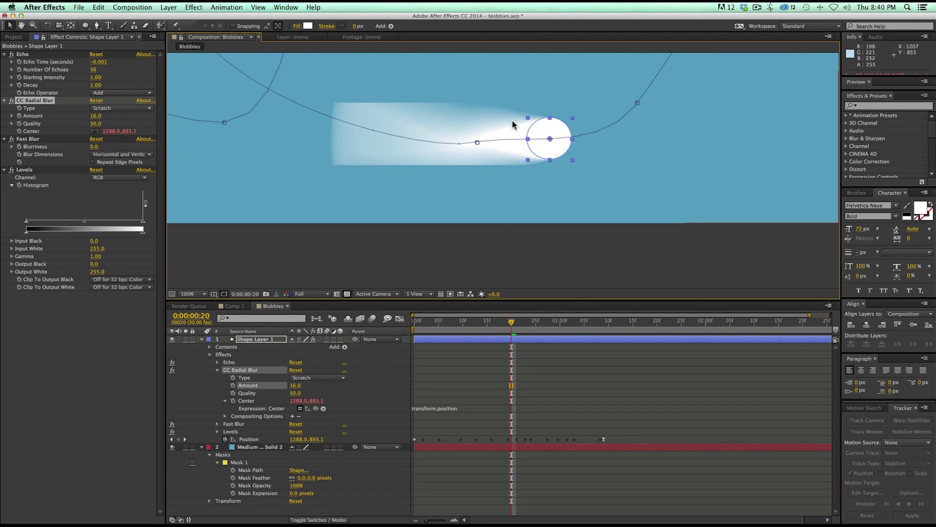
pyautogui.scroll(1, 514, 123)
pyautogui.moveTo(478, 121); pyautogui.dragTo(475, 197)
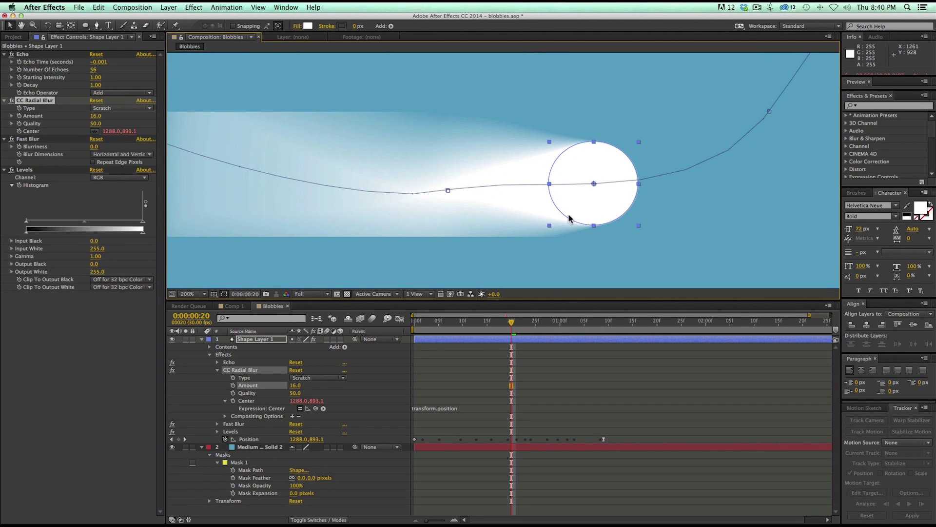
pyautogui.moveTo(96, 117); pyautogui.dragTo(95, 116)
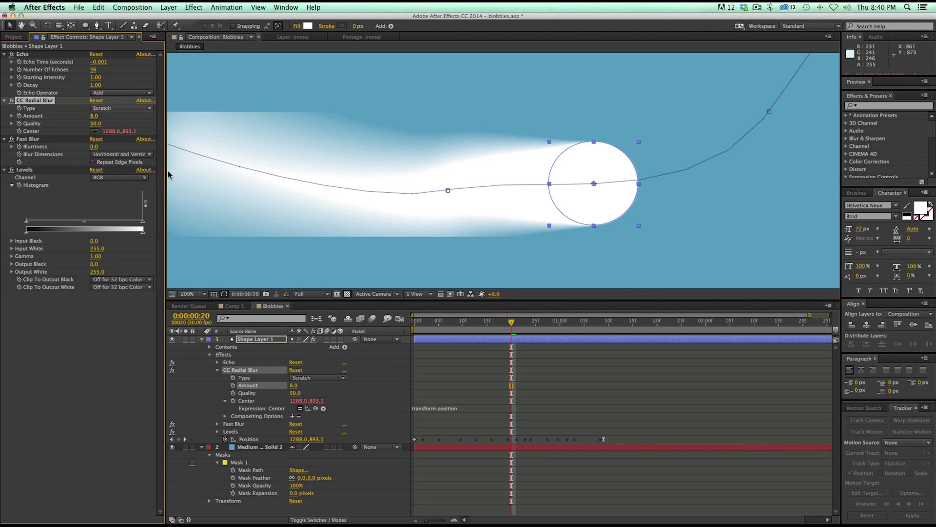
# Switch the Levels effect to the Alpha channel and raise Alpha Input Black to 253 to harden the trail's edges
pyautogui.click(40, 171)
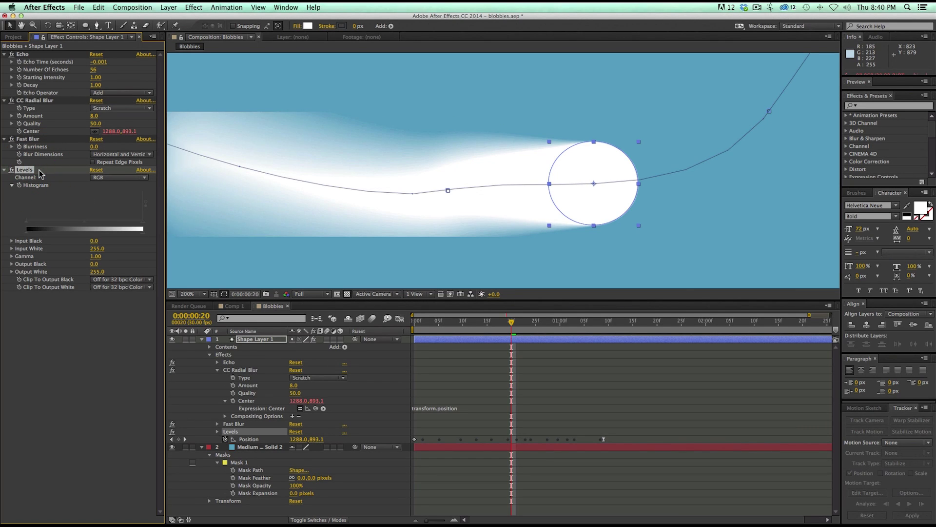
pyautogui.click(113, 183)
pyautogui.click(112, 221)
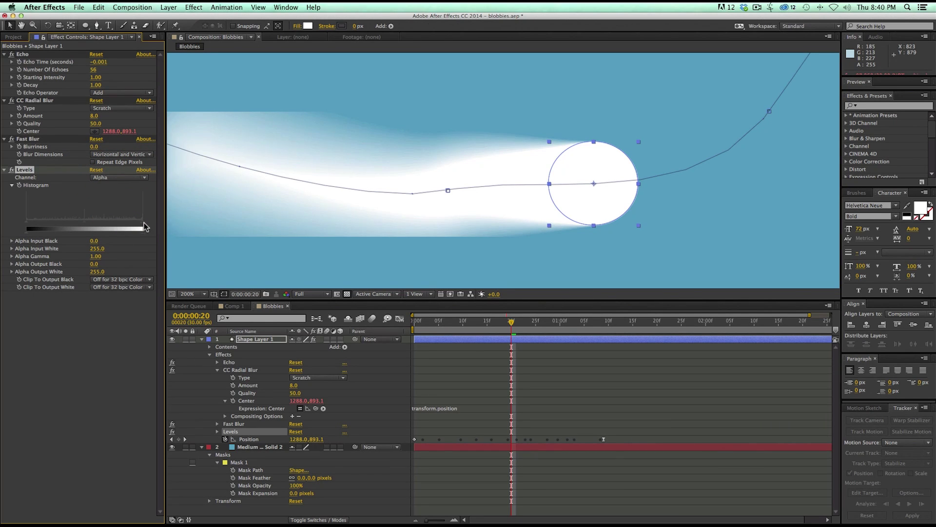
pyautogui.moveTo(144, 223)
pyautogui.mouseDown()
pyautogui.moveTo(94, 223)
pyautogui.moveTo(146, 224)
pyautogui.mouseUp()
pyautogui.moveTo(27, 228); pyautogui.dragTo(142, 228)
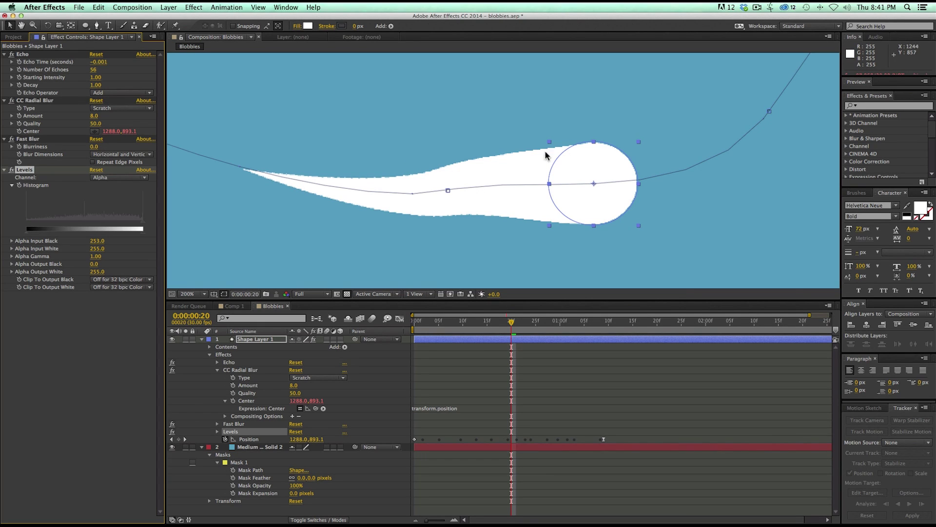
# Set Fast Blur's Blurriness to 3 and the Levels effect's Alpha Input Black to 242
pyautogui.click(94, 147)
pyautogui.write('3')
pyautogui.press('Return')
# Compare Fast Blur before and after CC Radial Blur in the effect order, and leave it directly above CC Radial Blur
pyautogui.moveTo(28, 138); pyautogui.dragTo(38, 99)
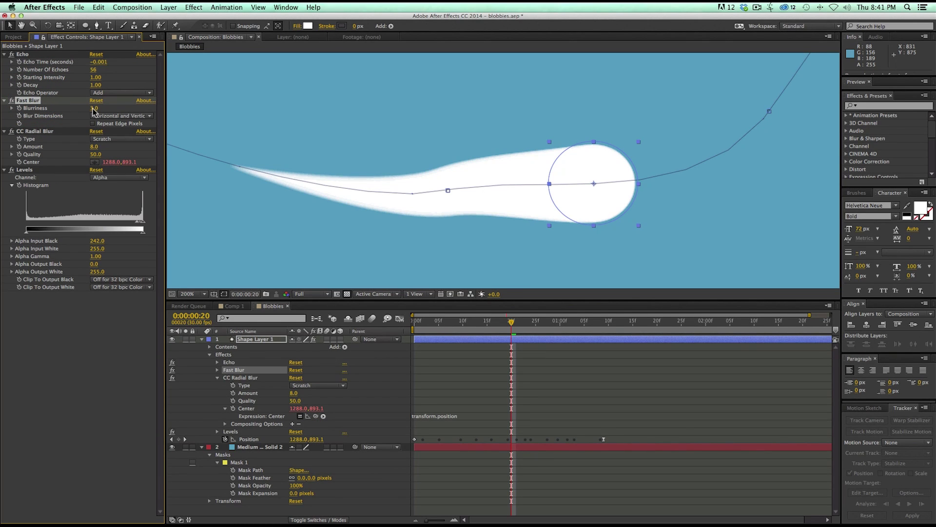
pyautogui.moveTo(92, 109); pyautogui.dragTo(90, 108)
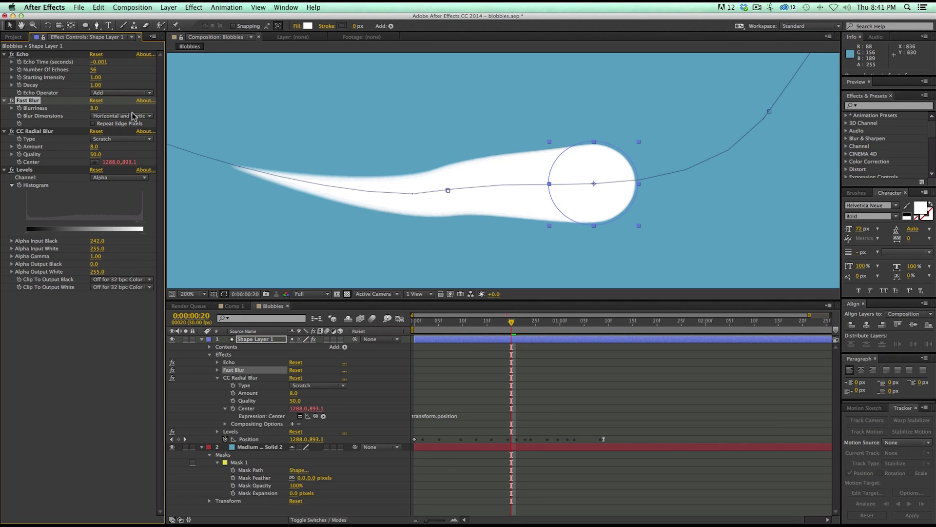
pyautogui.moveTo(58, 101); pyautogui.dragTo(53, 146)
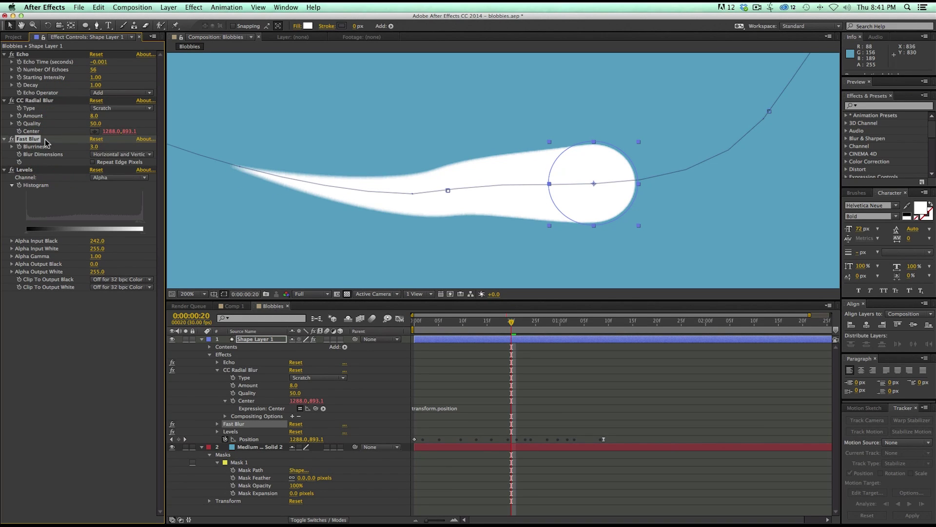
pyautogui.moveTo(47, 100); pyautogui.dragTo(48, 99)
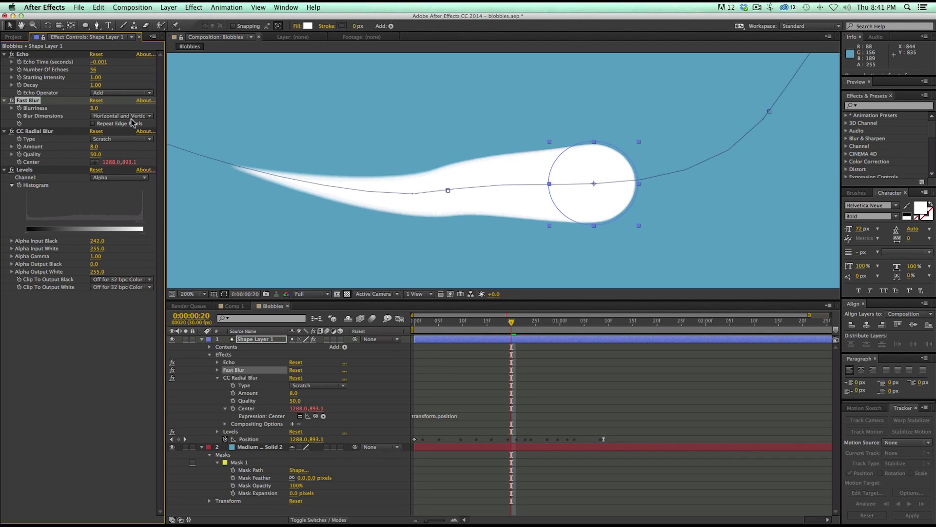
# Preview the tapering trail along the whole path from the start and scrub through its curves
pyautogui.scroll(-4, 373, 178)
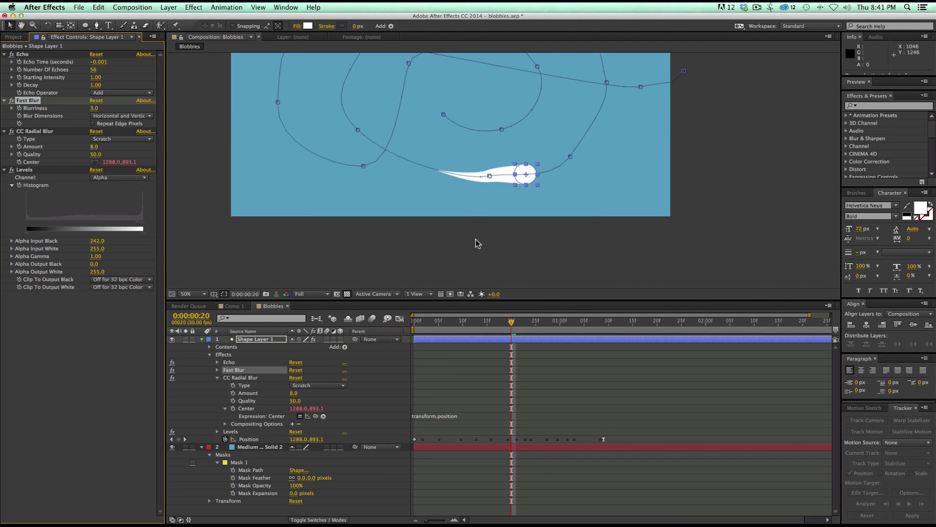
pyautogui.moveTo(464, 209); pyautogui.dragTo(493, 274)
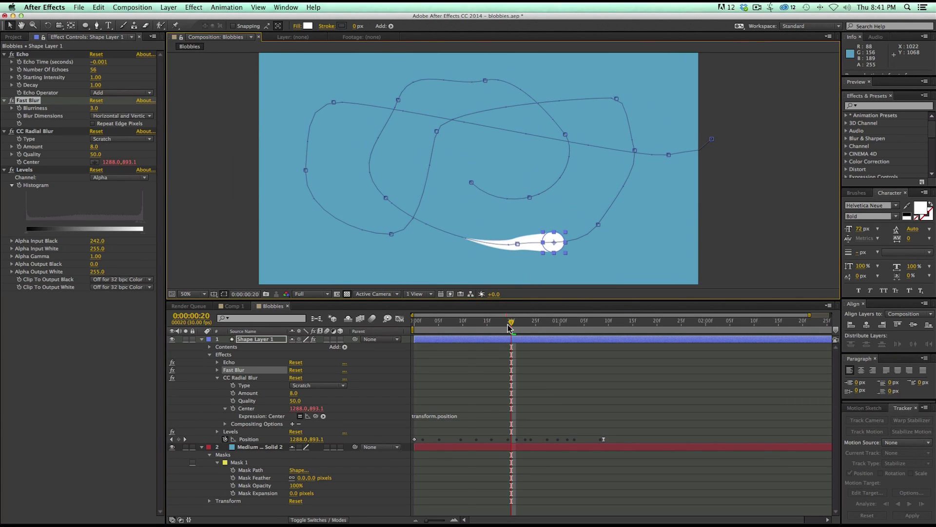
pyautogui.moveTo(508, 324); pyautogui.dragTo(359, 318)
pyautogui.click(493, 477)
pyautogui.press('KP_0')
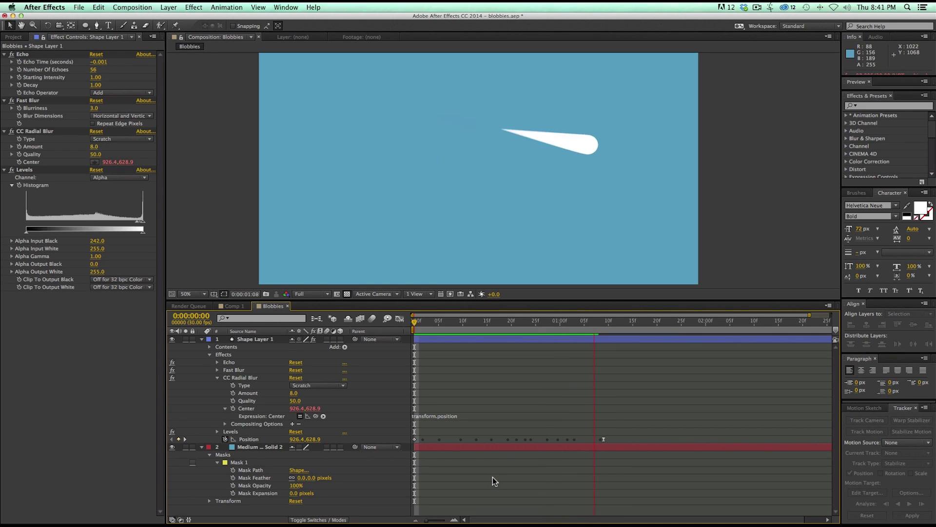
pyautogui.press('space')
pyautogui.moveTo(518, 323); pyautogui.dragTo(371, 317)
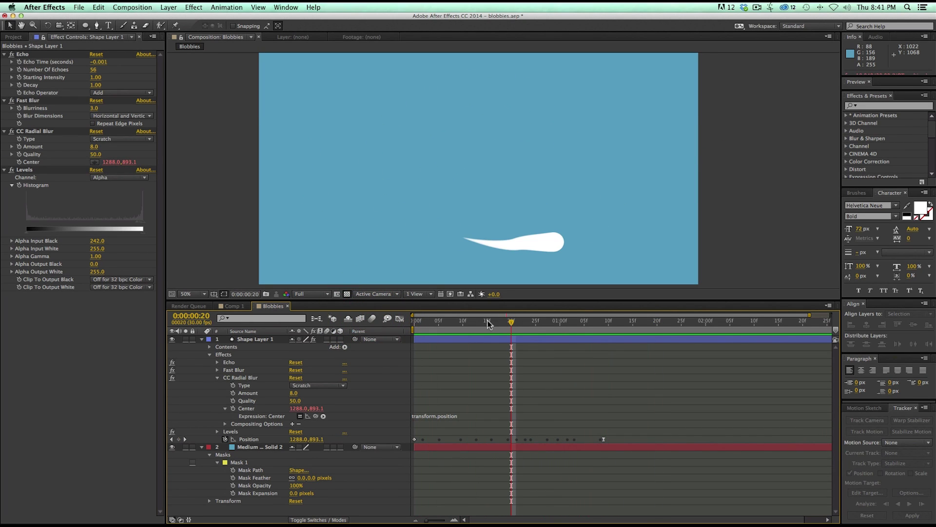
pyautogui.moveTo(494, 324); pyautogui.dragTo(322, 323)
pyautogui.press('KP_0')
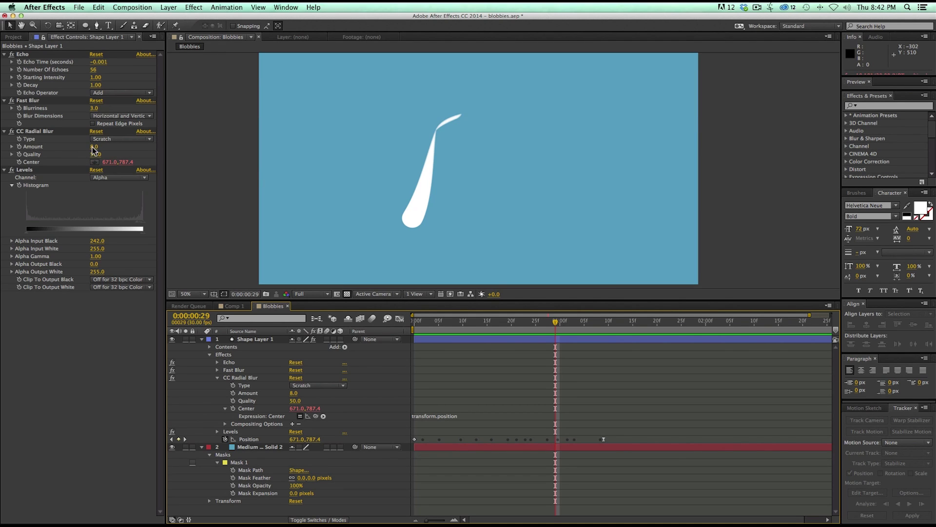
# Try CC Radial Blur Amounts of 10 and 5, settling on 12 with 109 echoes and a Fast Blur Blurriness of 2
pyautogui.moveTo(93, 149); pyautogui.dragTo(93, 149)
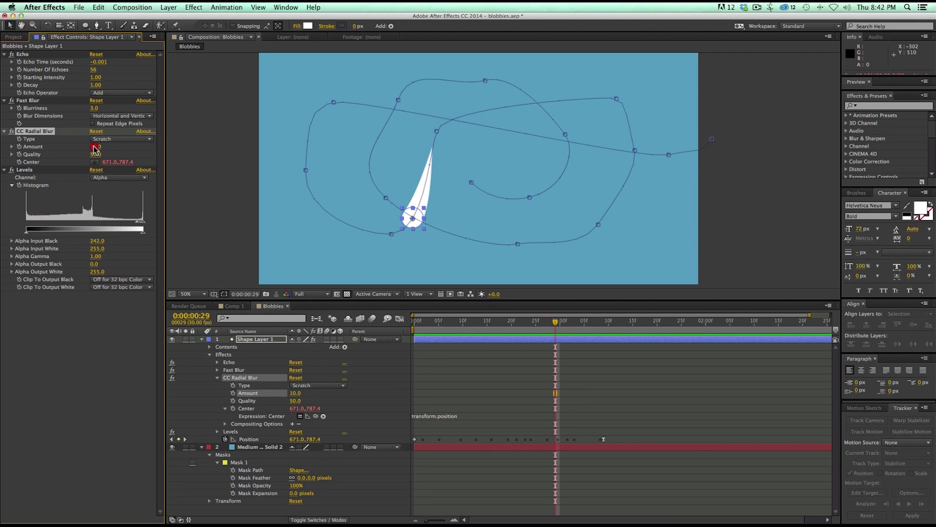
pyautogui.moveTo(95, 149); pyautogui.dragTo(103, 149)
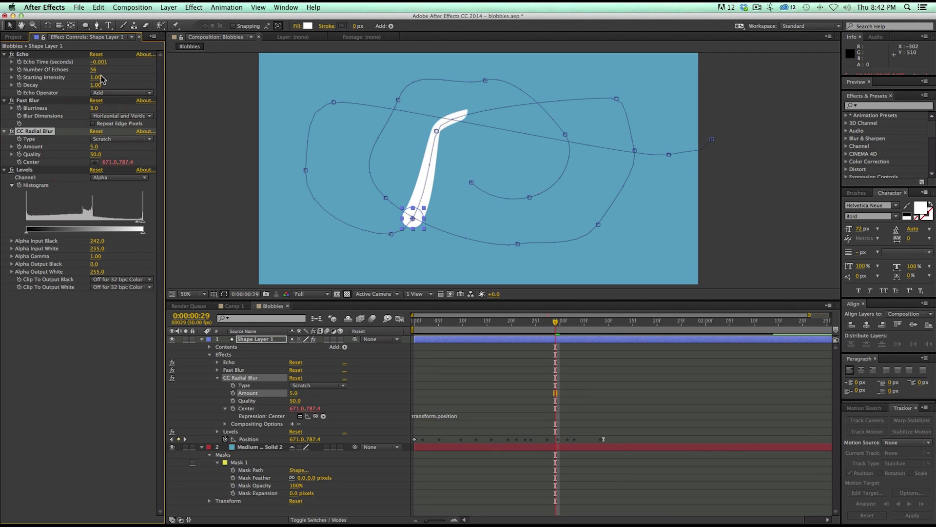
pyautogui.moveTo(93, 71)
pyautogui.mouseDown()
pyautogui.moveTo(71, 72)
pyautogui.moveTo(118, 72)
pyautogui.mouseUp()
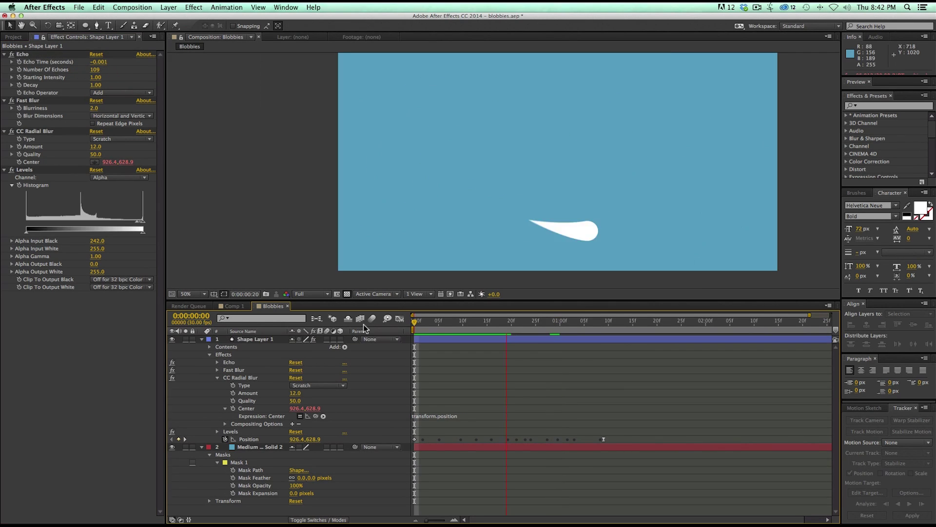
# Preview the longer trail from the start and scrub to 0:00:01:02 to examine its shape
pyautogui.moveTo(415, 322)
pyautogui.mouseDown()
pyautogui.moveTo(537, 326)
pyautogui.moveTo(419, 324)
pyautogui.mouseUp()
pyautogui.press('space')
pyautogui.press('space')
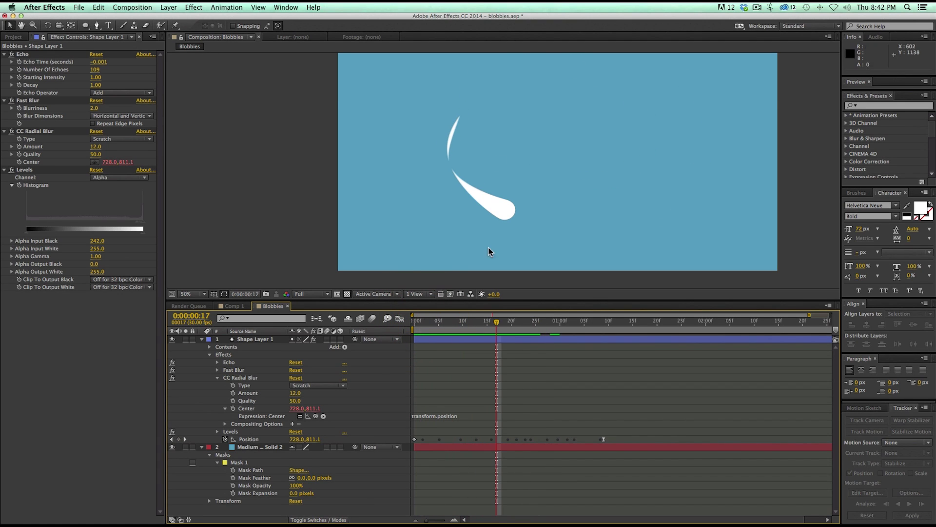
pyautogui.moveTo(456, 320); pyautogui.dragTo(387, 324)
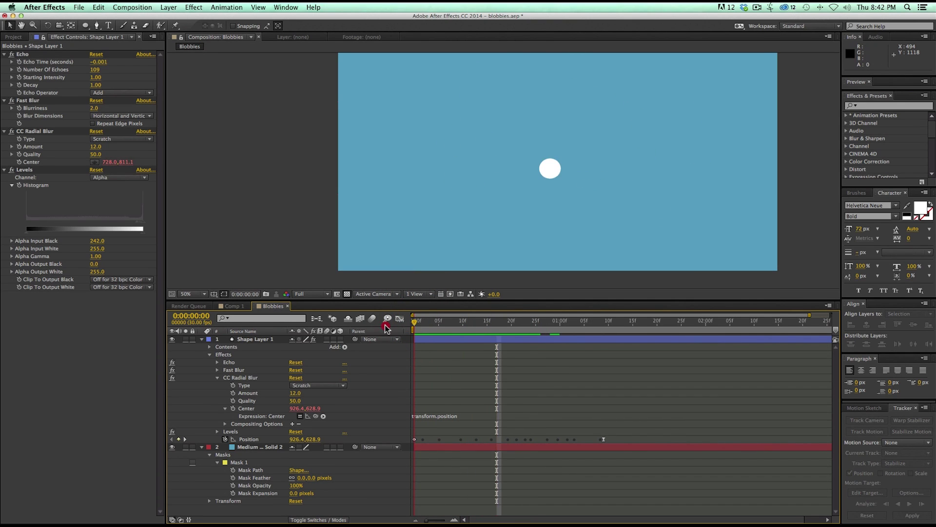
pyautogui.press('space')
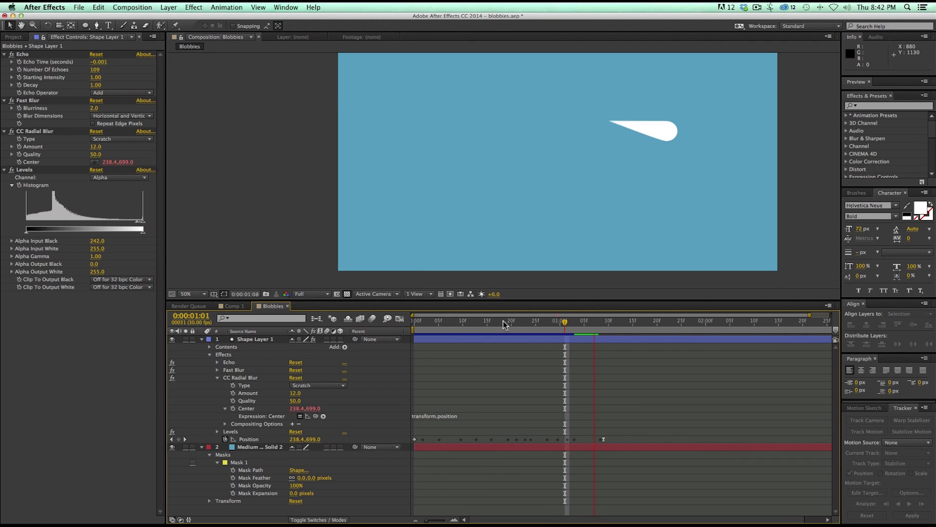
pyautogui.press('space')
pyautogui.moveTo(518, 322); pyautogui.dragTo(310, 327)
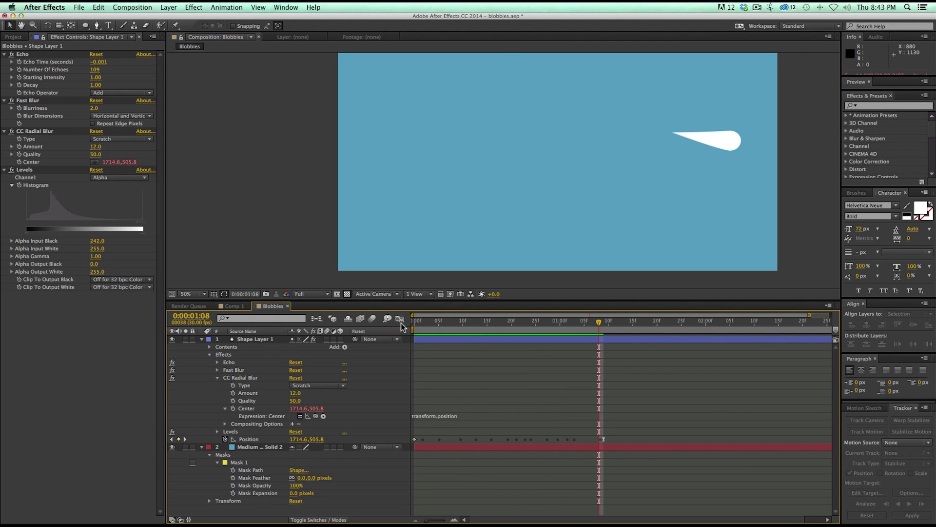
pyautogui.moveTo(493, 320); pyautogui.dragTo(569, 323)
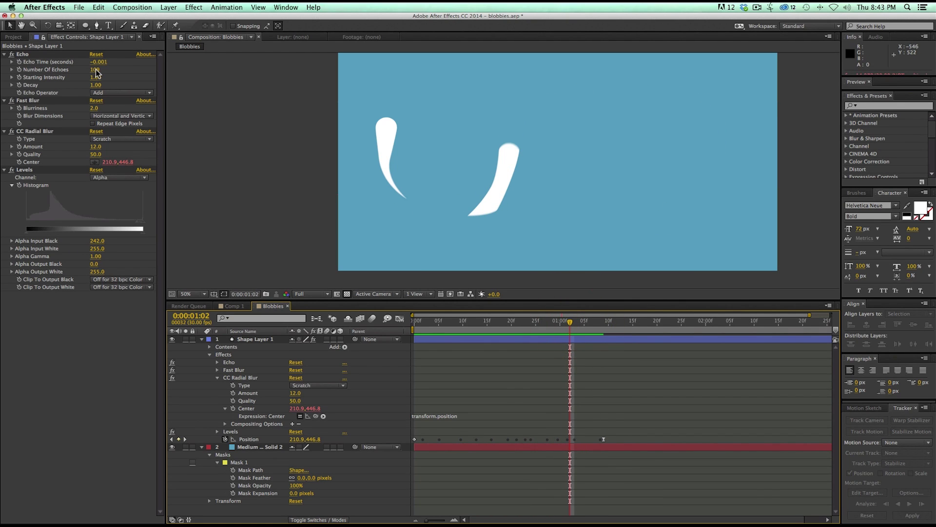
# Set the Echo effect's Number of Echoes to 69, preview from the start and go to frame 26
pyautogui.moveTo(97, 73); pyautogui.dragTo(78, 72)
pyautogui.moveTo(546, 326); pyautogui.dragTo(391, 324)
pyautogui.press('space')
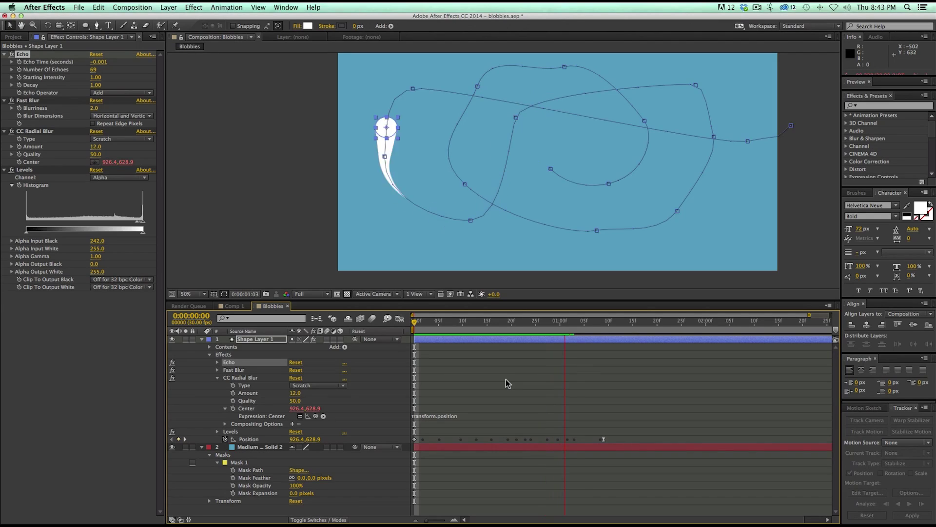
pyautogui.click(531, 329)
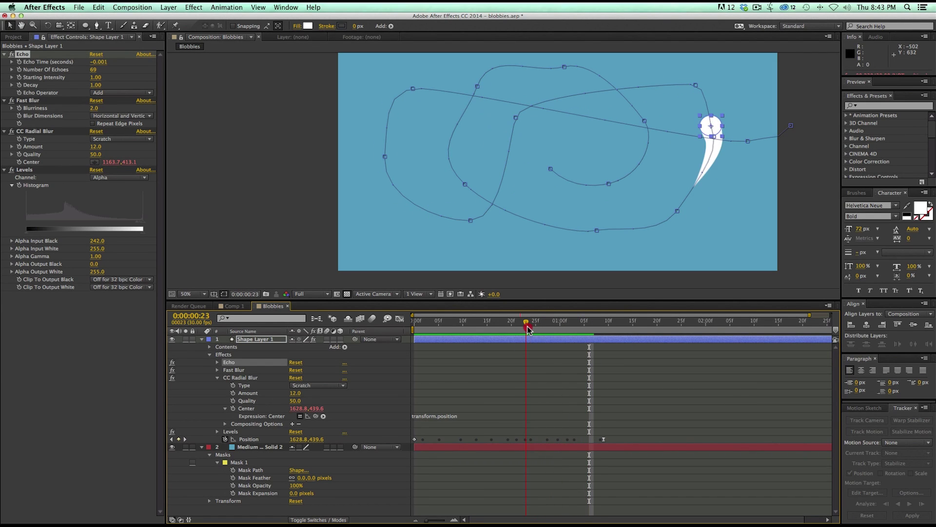
pyautogui.click(539, 329)
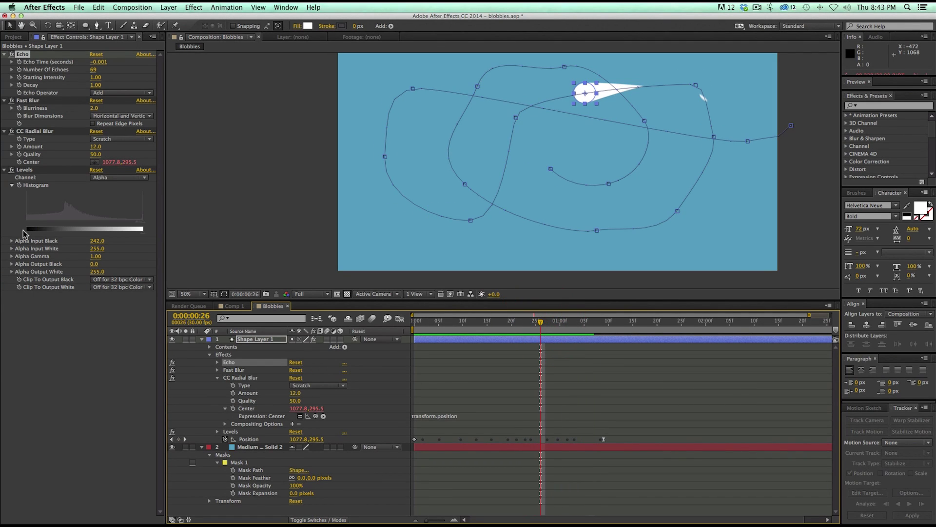
# Set CC Radial Blur's Amount to 15 and Number of Echoes to 26, preview the motion and return to the first frame
pyautogui.moveTo(96, 150); pyautogui.dragTo(98, 148)
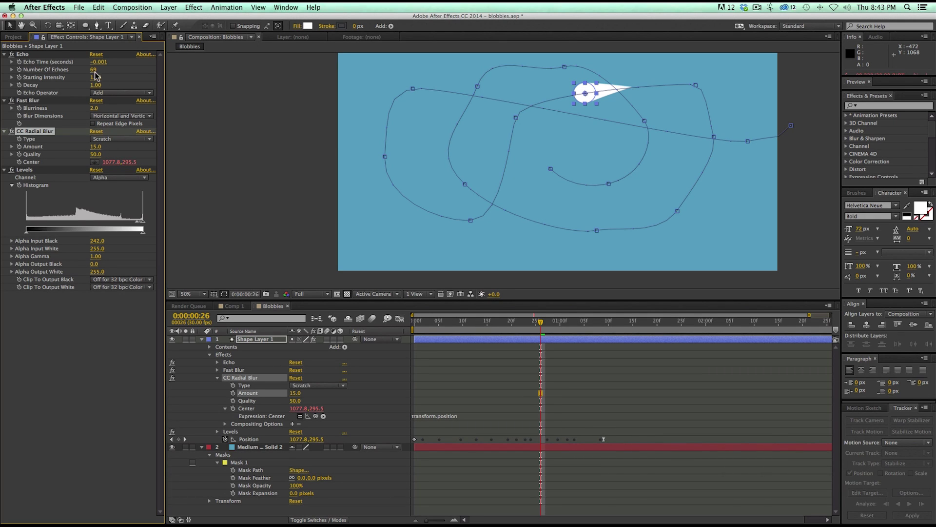
pyautogui.moveTo(95, 72); pyautogui.dragTo(78, 72)
pyautogui.moveTo(540, 322); pyautogui.dragTo(416, 324)
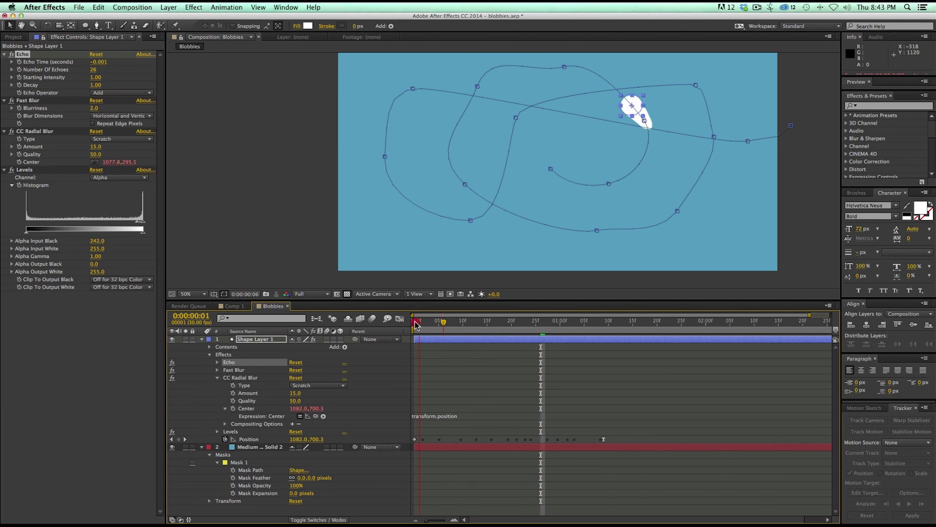
pyautogui.press('KP_0')
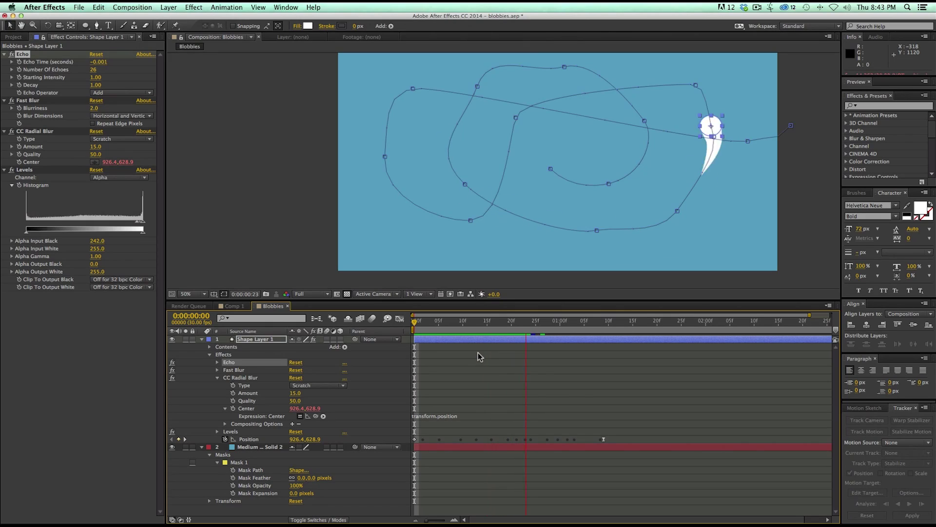
pyautogui.press('space')
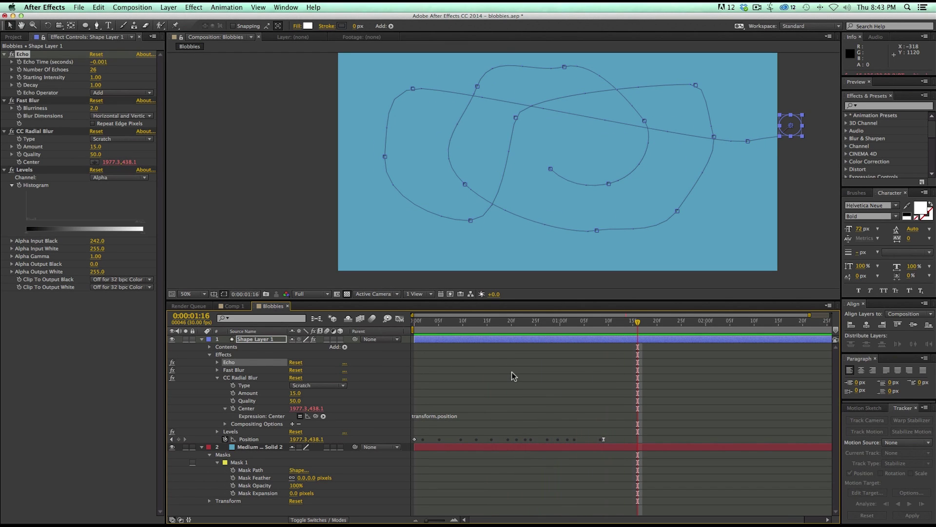
pyautogui.press('Home')
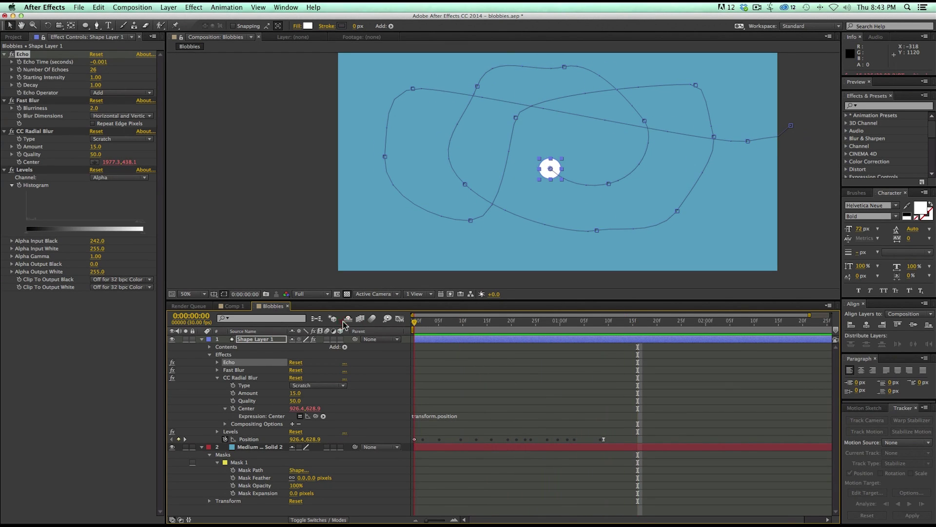
# Collapse the properties of both layers in the timeline and all four effects of Shape Layer 1
pyautogui.click(201, 339)
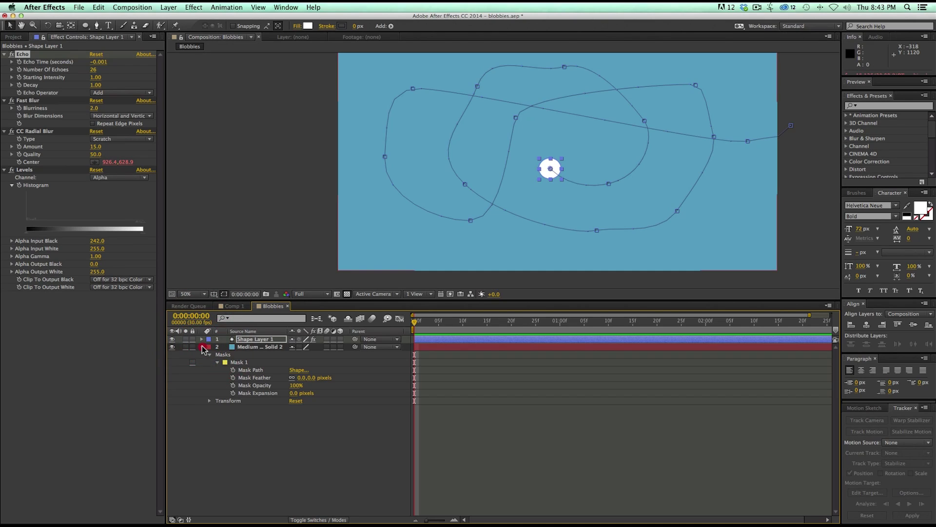
pyautogui.click(202, 347)
pyautogui.click(452, 379)
pyautogui.click(276, 340)
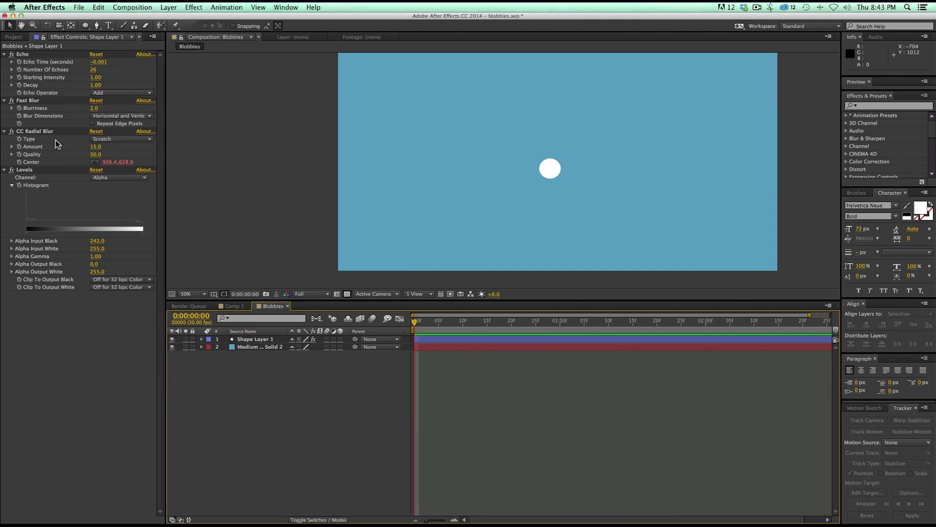
pyautogui.click(5, 170)
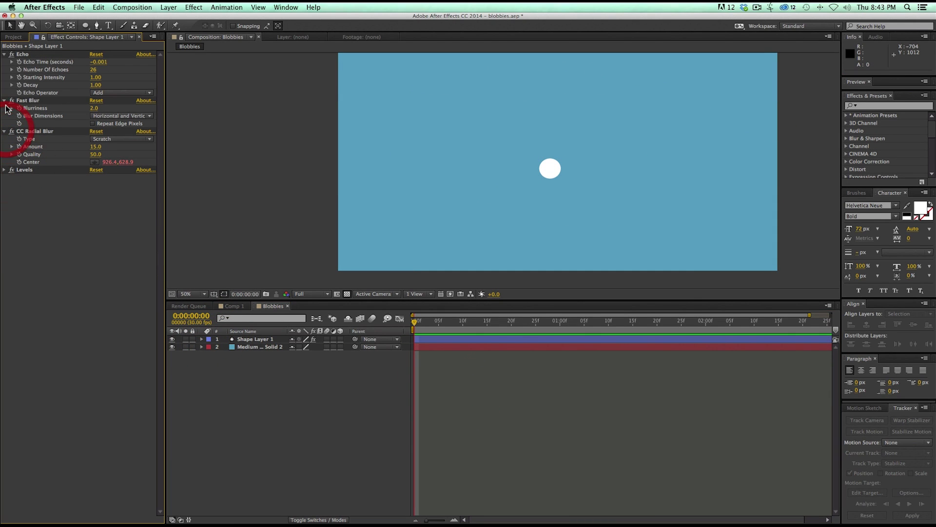
pyautogui.click(4, 100)
pyautogui.click(4, 54)
pyautogui.click(4, 70)
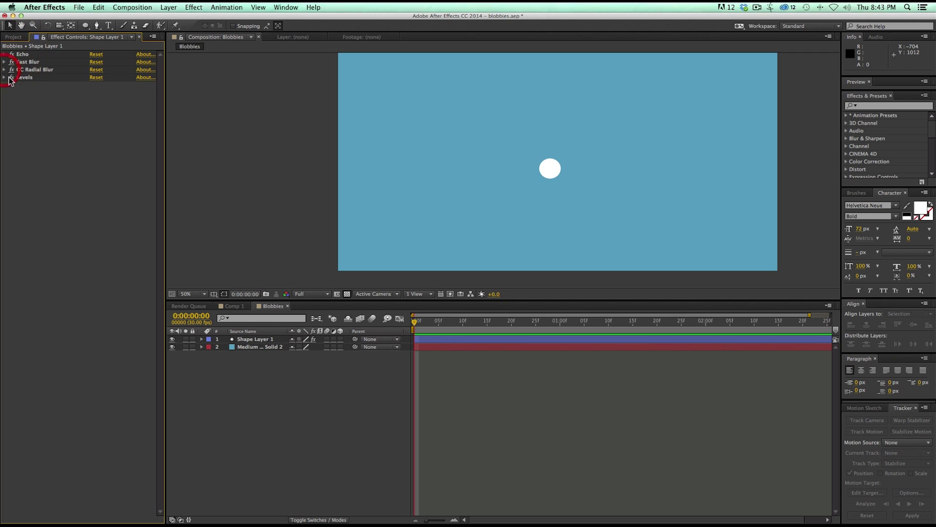
# Copy the Echo, Fast Blur, CC Radial Blur and Levels effects from Shape Layer 1
pyautogui.click(42, 55)
pyautogui.keyDown('shift'); pyautogui.click(39, 77); pyautogui.keyUp('shift')
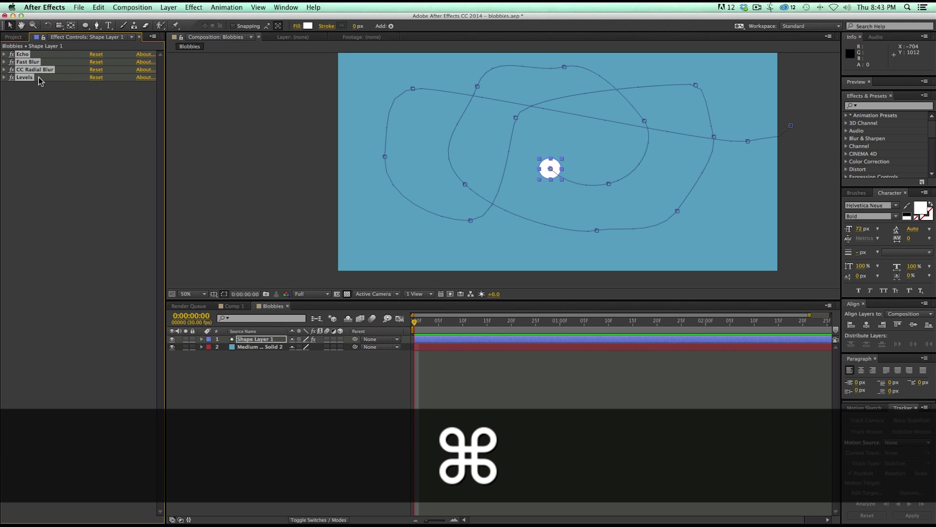
pyautogui.press('super+c')
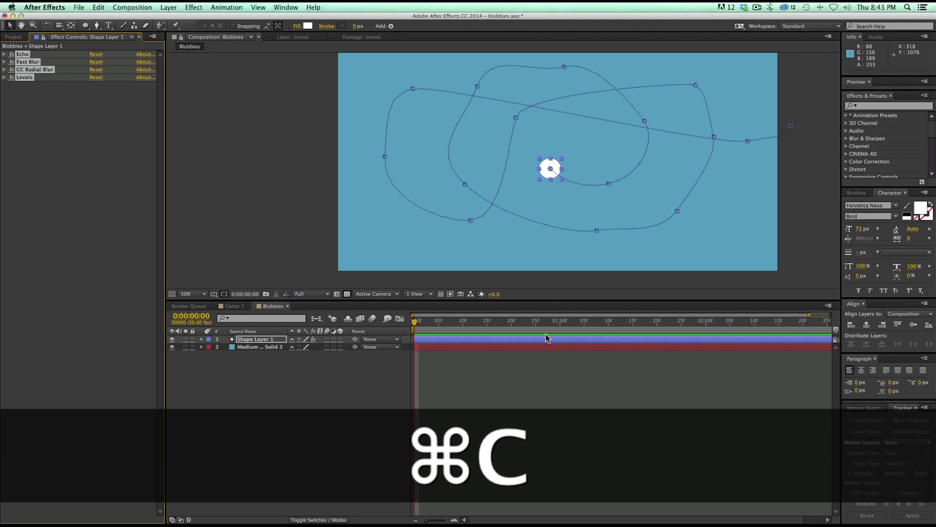
# Hide Shape Layer 1 and leave no layer selected
pyautogui.click(565, 427)
pyautogui.click(172, 339)
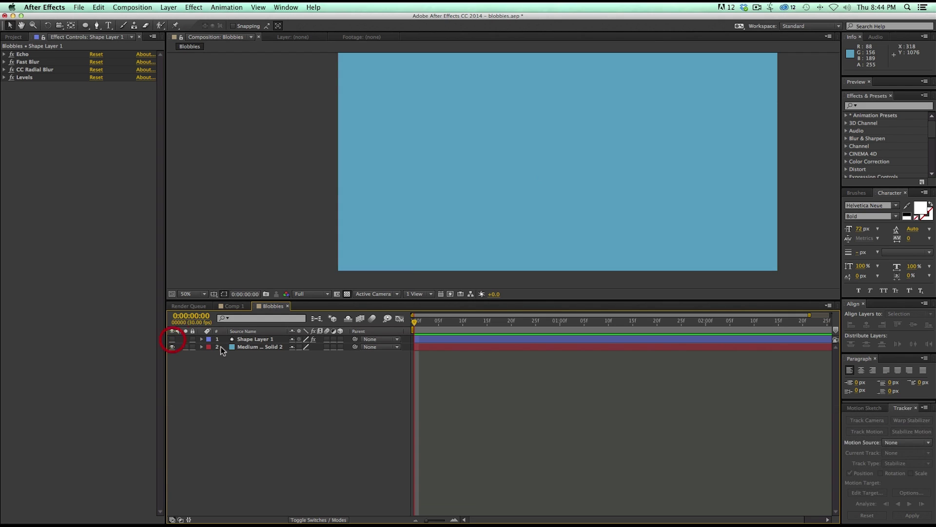
pyautogui.click(510, 408)
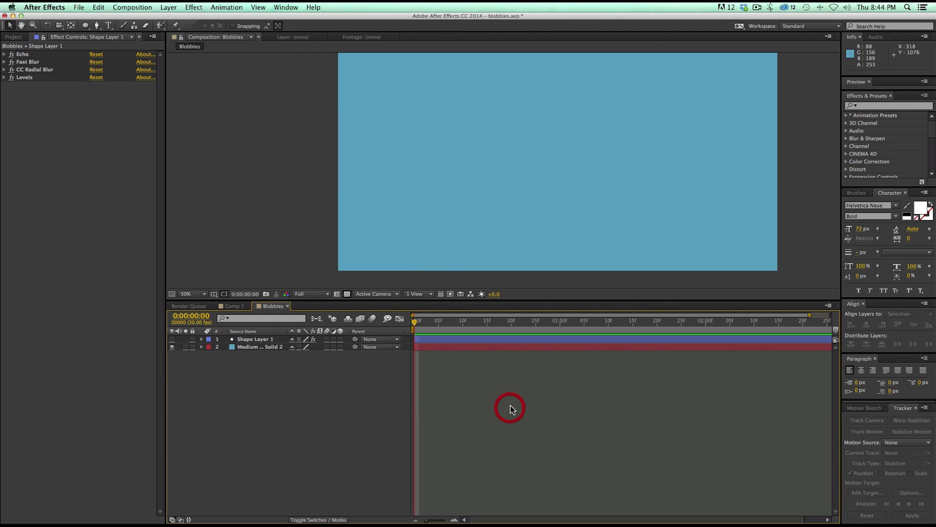
pyautogui.click(470, 369)
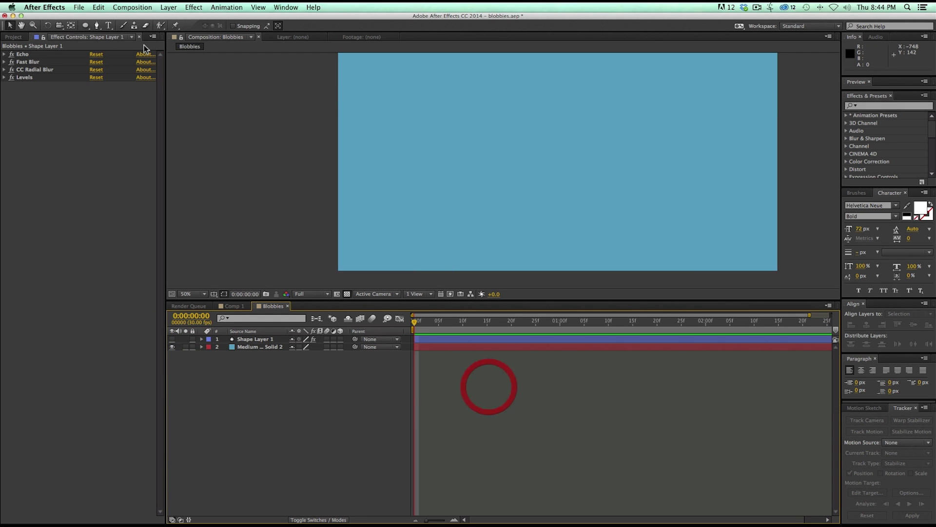
# Draw a small white circle on a new shape layer near the composition's centre and keyframe its Position at the first frame
pyautogui.click(86, 25)
pyautogui.press('super+v')
pyautogui.click(266, 390)
pyautogui.click(439, 340)
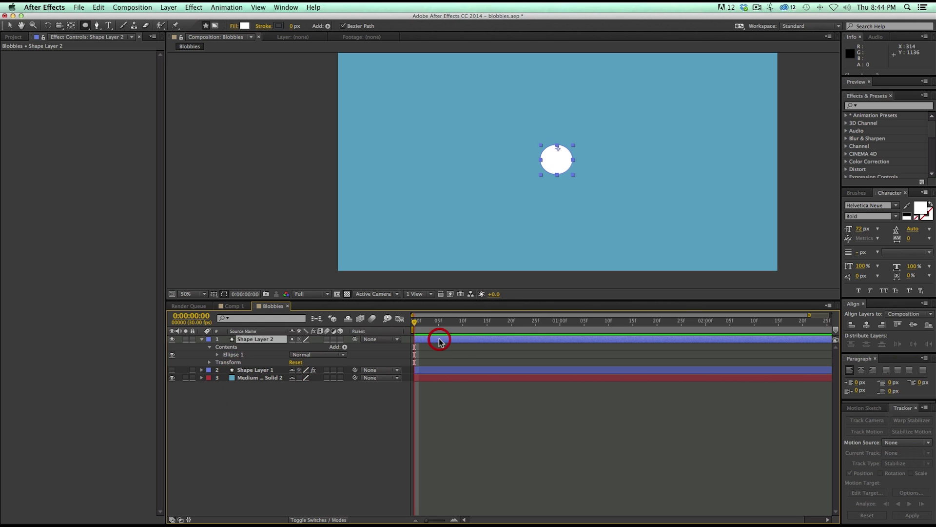
pyautogui.press('p')
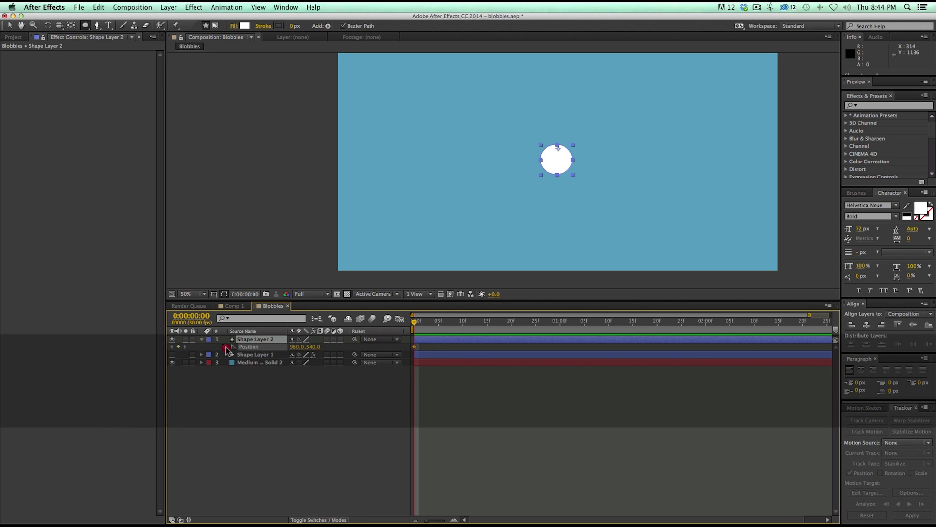
# Add four more Position keyframes over about 1.5 seconds, moving the circle to the frame's left, upper edge, right and lower left
pyautogui.press('space')
pyautogui.press('space')
pyautogui.press('v')
pyautogui.moveTo(561, 166); pyautogui.dragTo(707, 202)
pyautogui.press('space')
pyautogui.press('space')
pyautogui.press('space')
pyautogui.press('space')
pyautogui.press('space')
pyautogui.press('space')
pyautogui.moveTo(707, 202); pyautogui.dragTo(442, 214)
pyautogui.moveTo(584, 328); pyautogui.dragTo(397, 325)
# Paste the copied Echo, Fast Blur, CC Radial Blur and Levels effects onto Shape Layer 2 and preview the motion
pyautogui.click(479, 340)
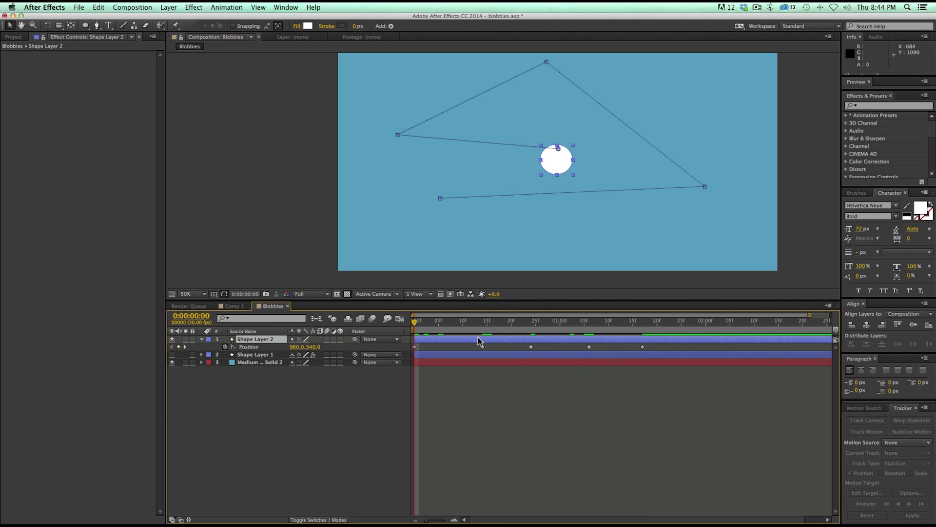
pyautogui.press('super+v')
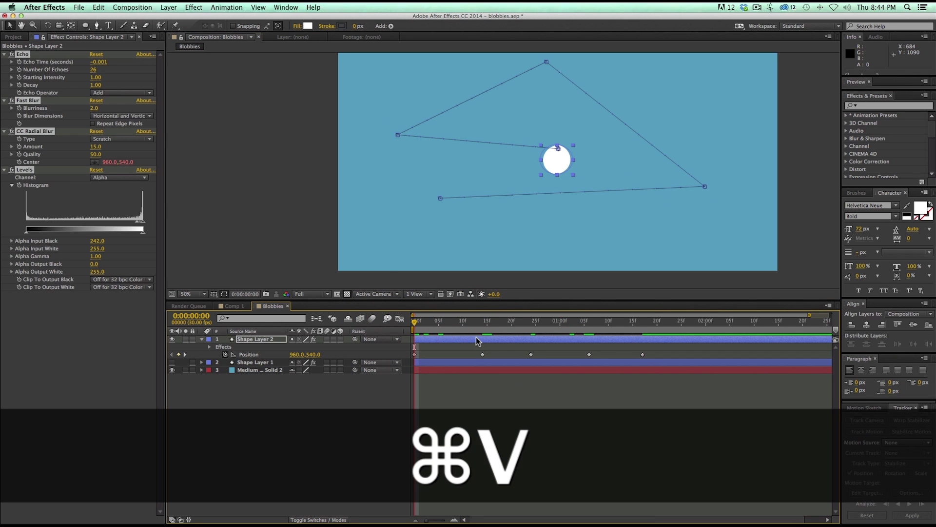
pyautogui.press('space')
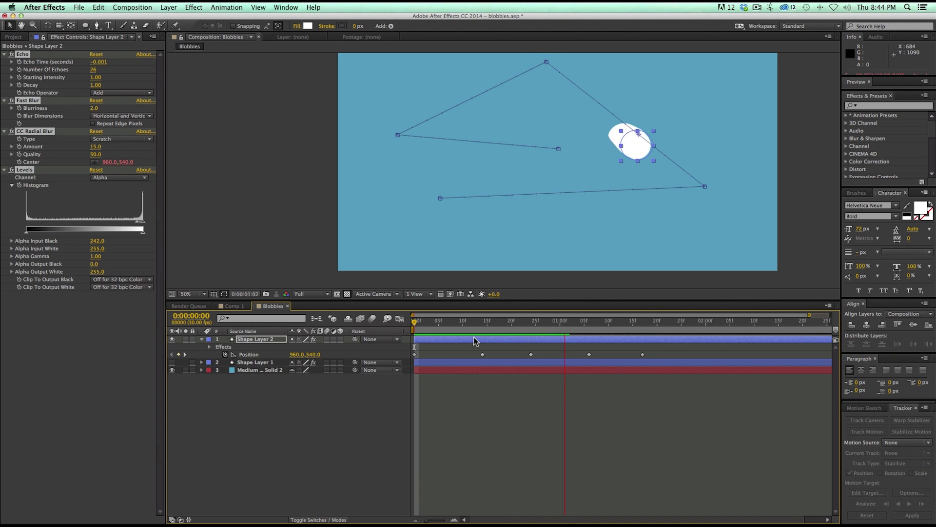
pyautogui.click(565, 320)
# Compress all of Shape Layer 2's Position keyframes proportionally to end at about frame 13, and preview the faster motion
pyautogui.moveTo(671, 365); pyautogui.dragTo(407, 354)
pyautogui.moveTo(644, 355); pyautogui.dragTo(480, 357)
pyautogui.press('Home')
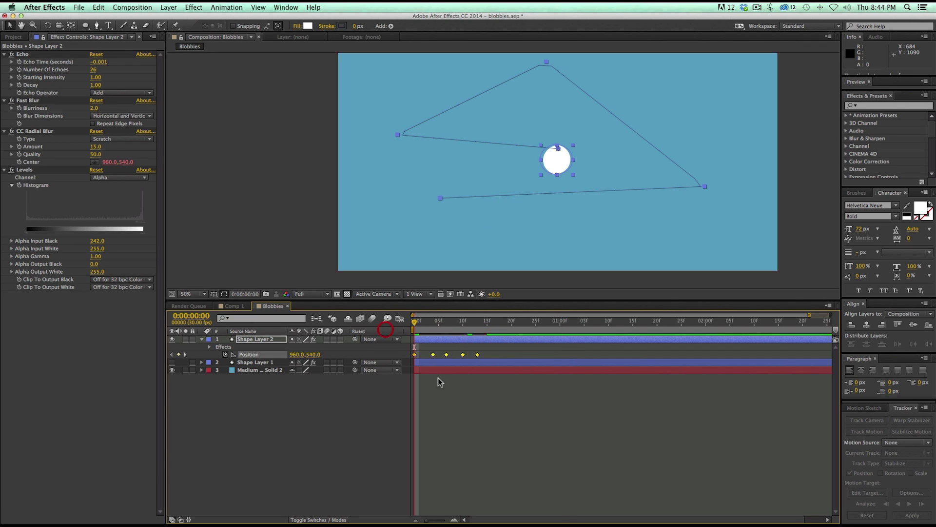
pyautogui.click(470, 391)
pyautogui.press('space')
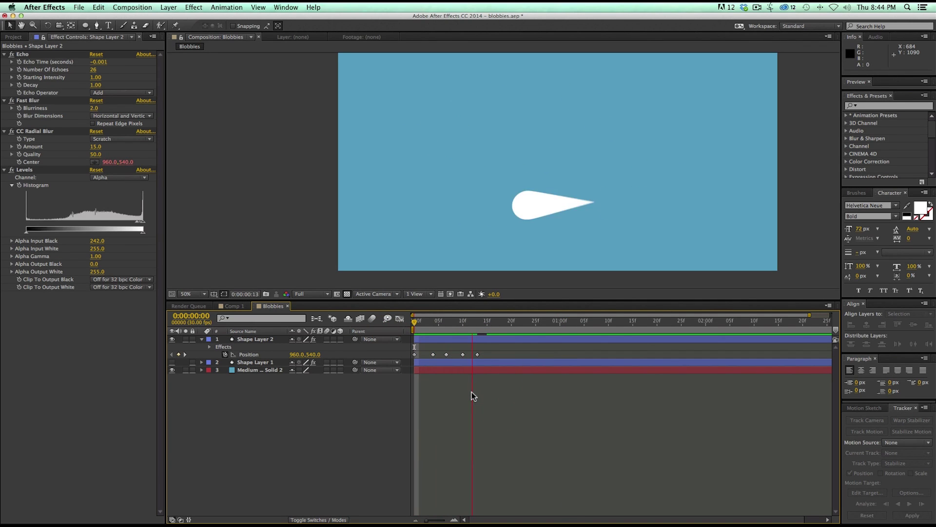
# Set the Position in Shape Layer 2's Ellipse 1 transform to 0.0,0.0 and preview the motion from the first frame
pyautogui.press('space')
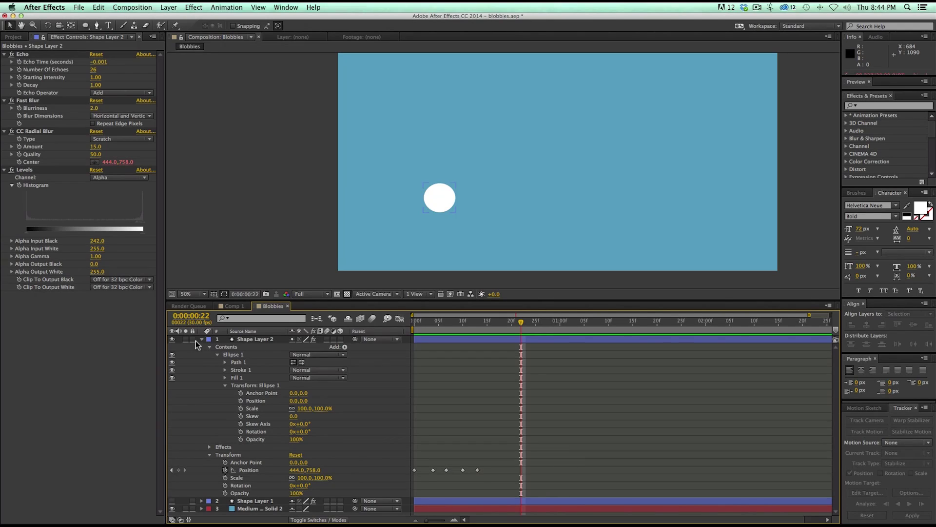
pyautogui.moveTo(459, 324); pyautogui.dragTo(312, 323)
pyautogui.press('space')
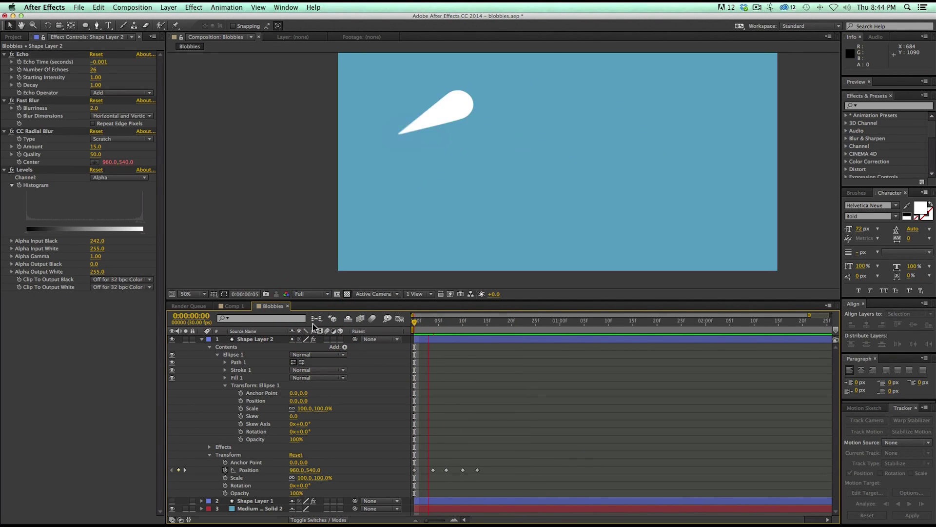
pyautogui.press('space')
# Collapse Shape Layer 2's properties at the first frame and make Shape Layer 1 visible again
pyautogui.moveTo(450, 324); pyautogui.dragTo(414, 325)
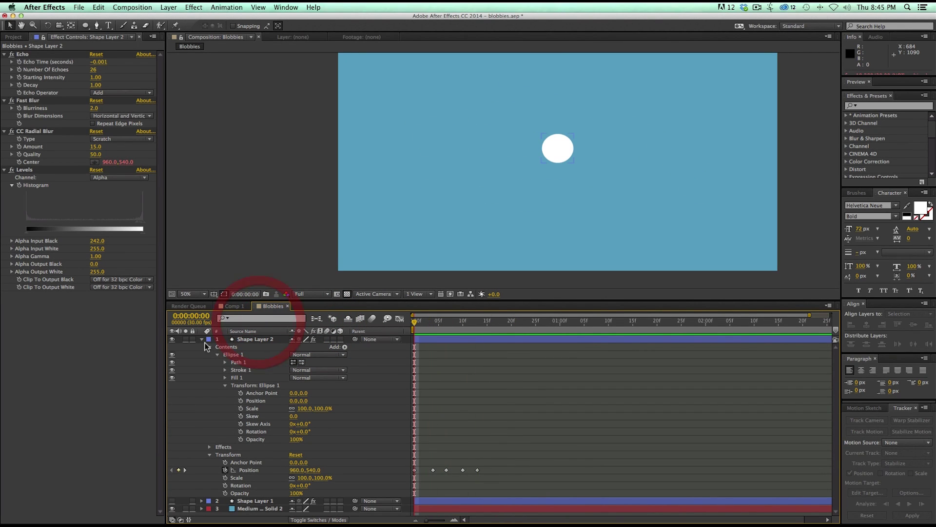
pyautogui.click(201, 339)
pyautogui.click(172, 346)
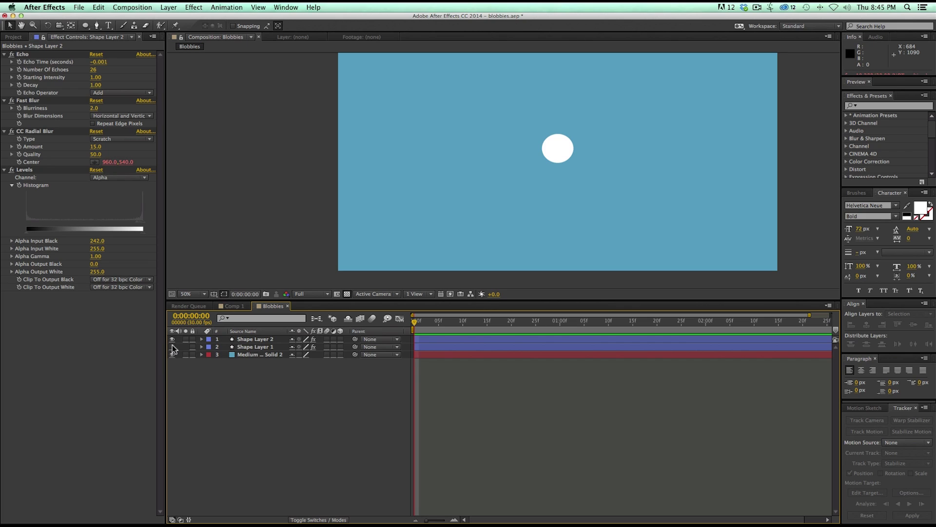